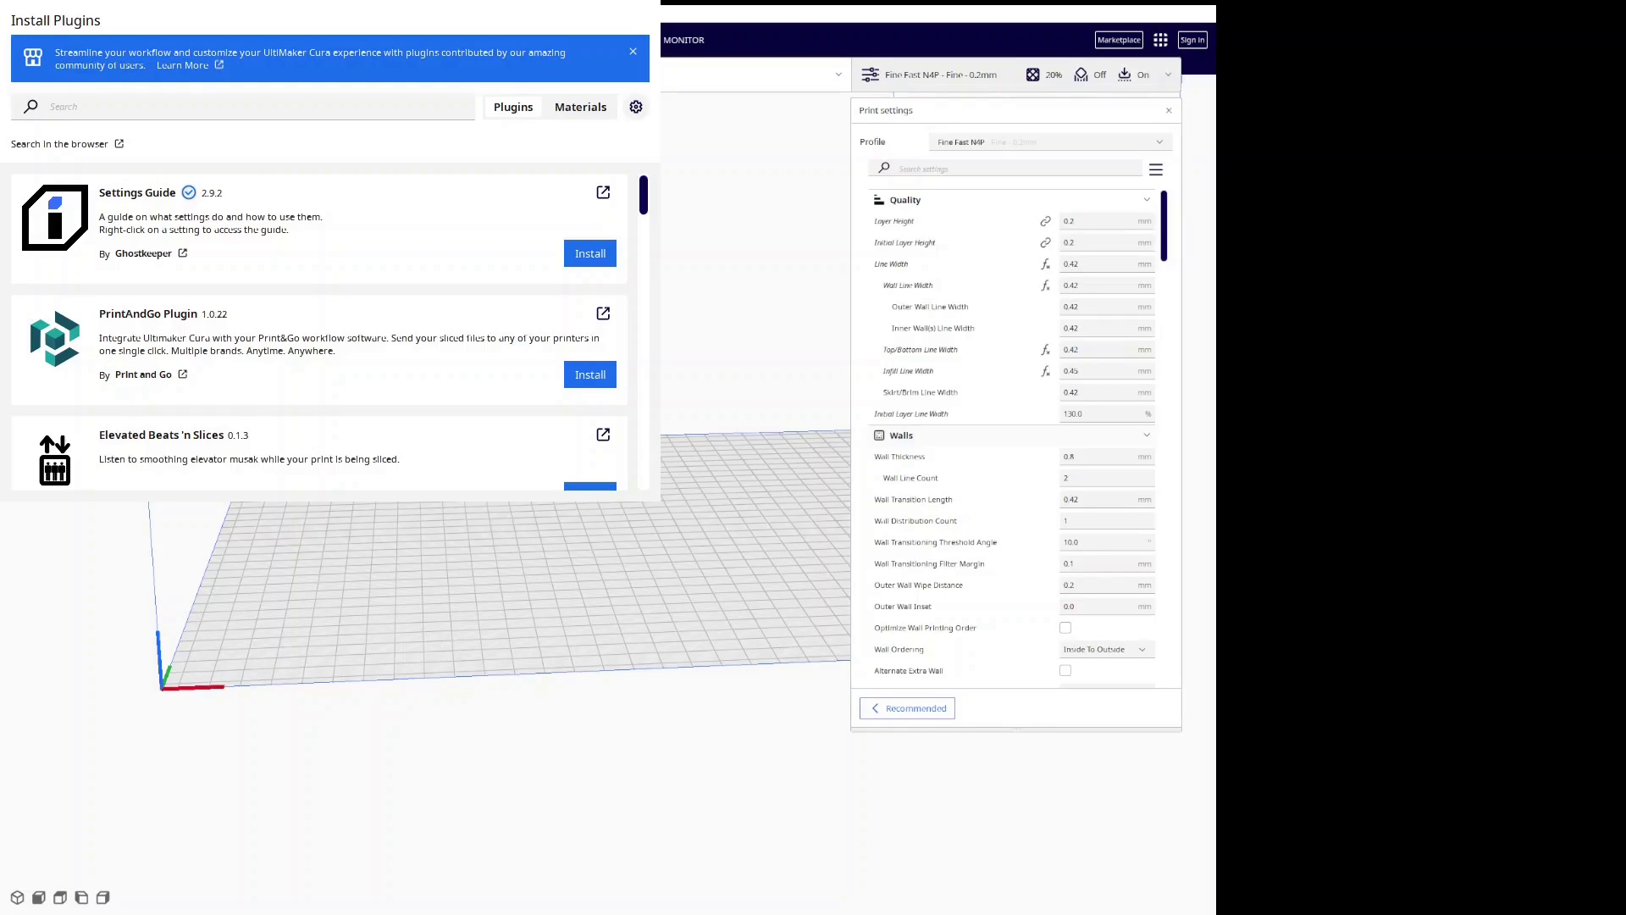
- Open the Marketplace's Install Plugins page listing available plugins
{"action": "left_click", "coordinate": [158, 105]}
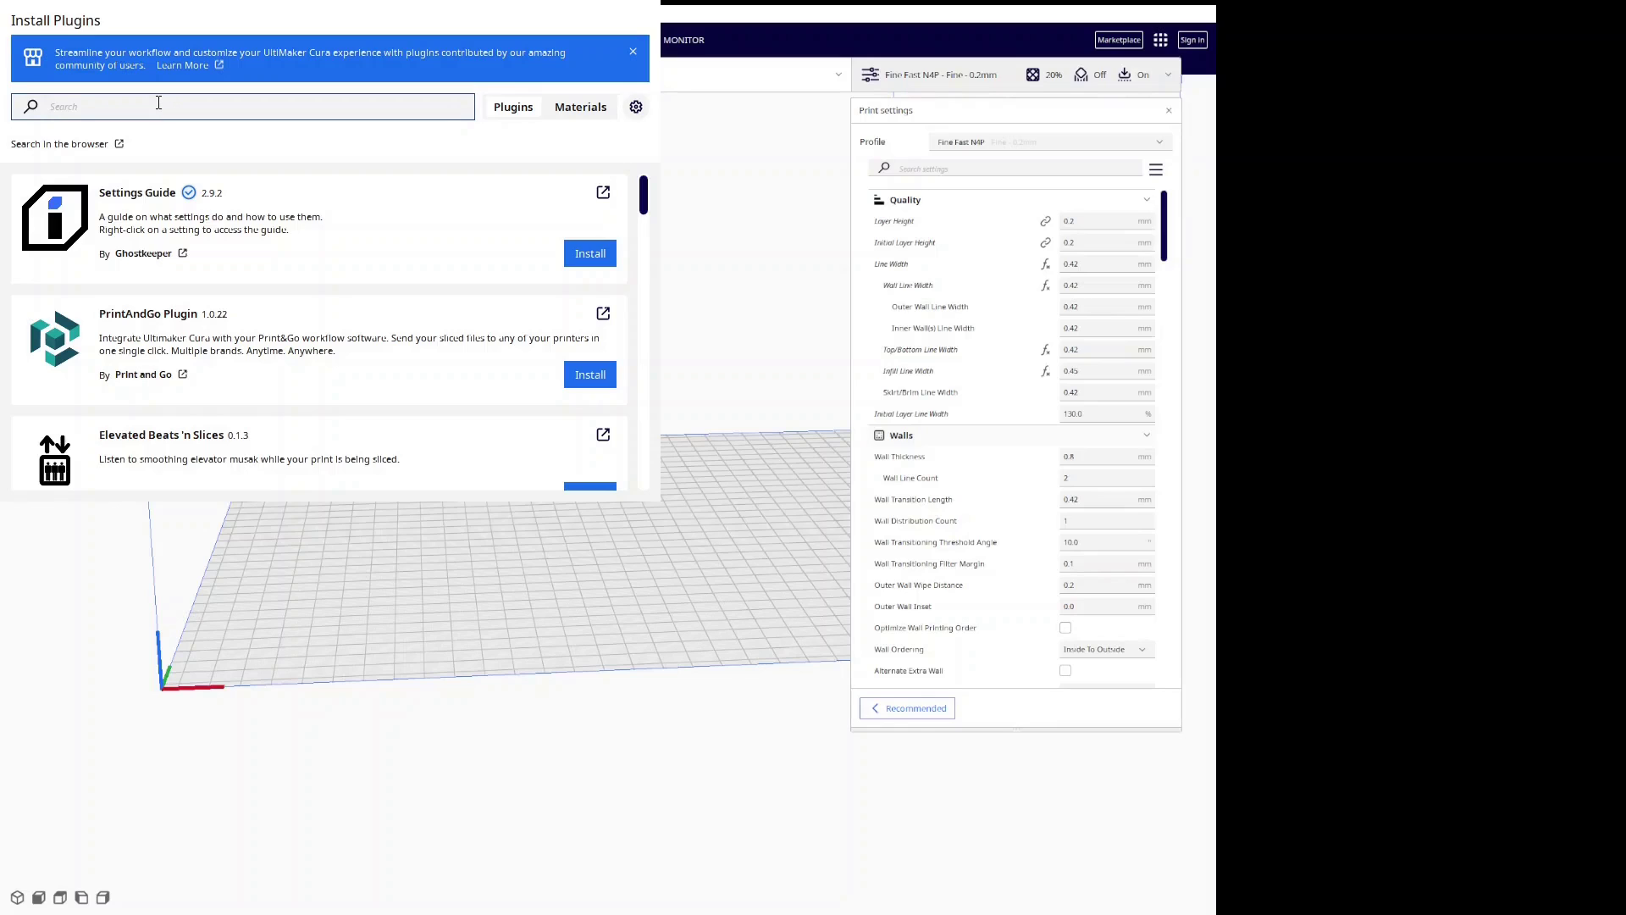
{"action": "type", "text": "thum"}
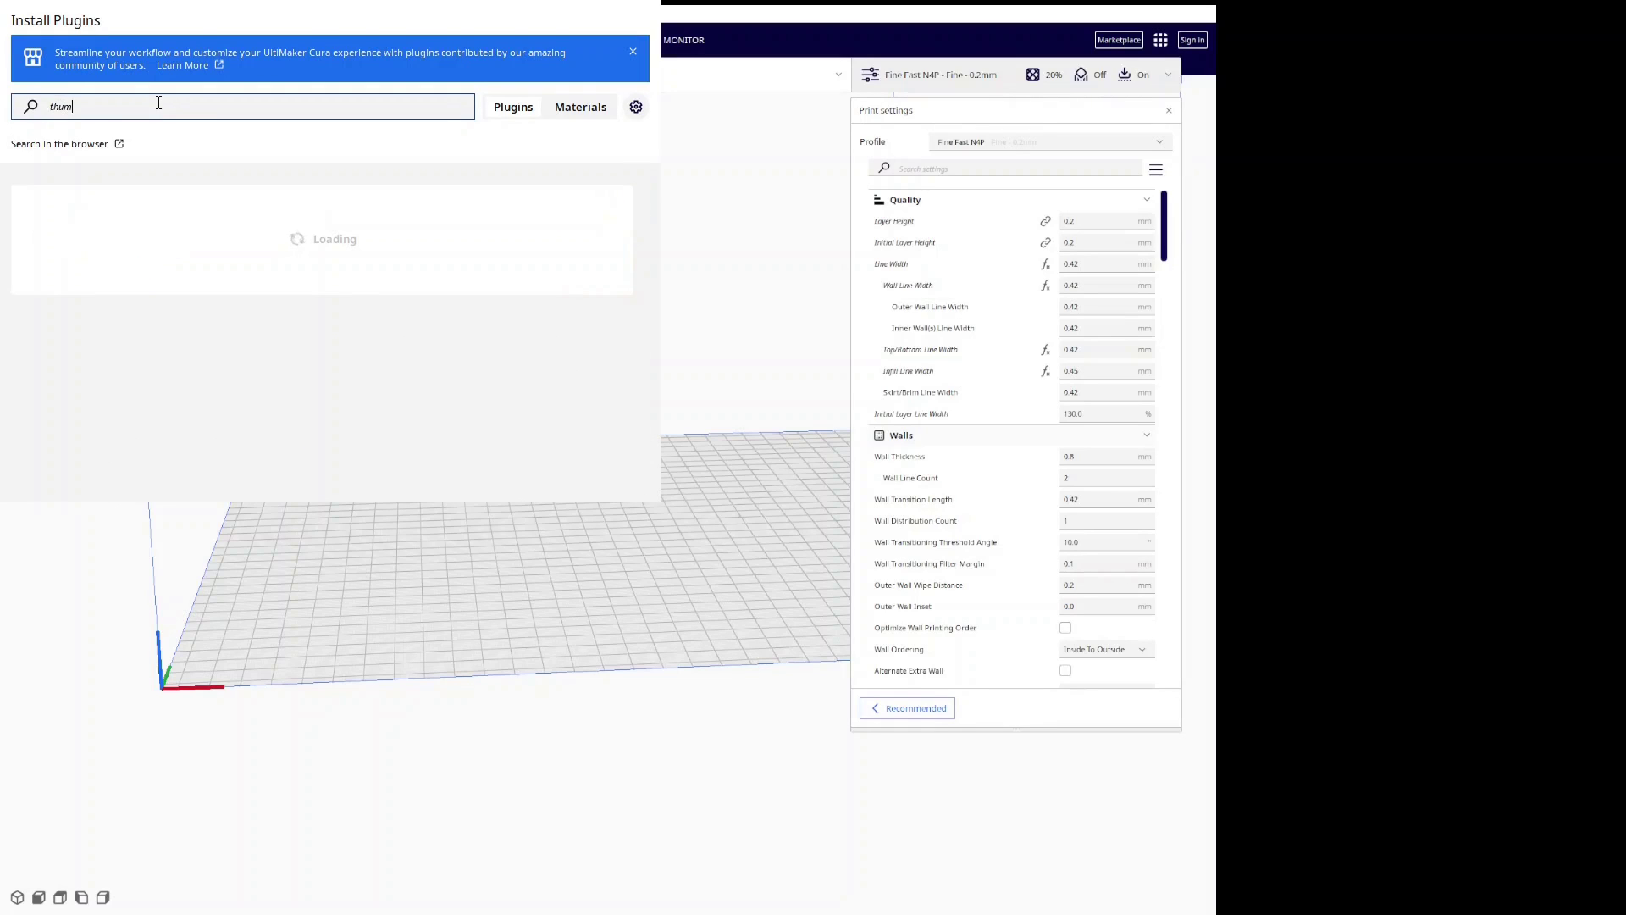
{"action": "type", "text": "bnail"}
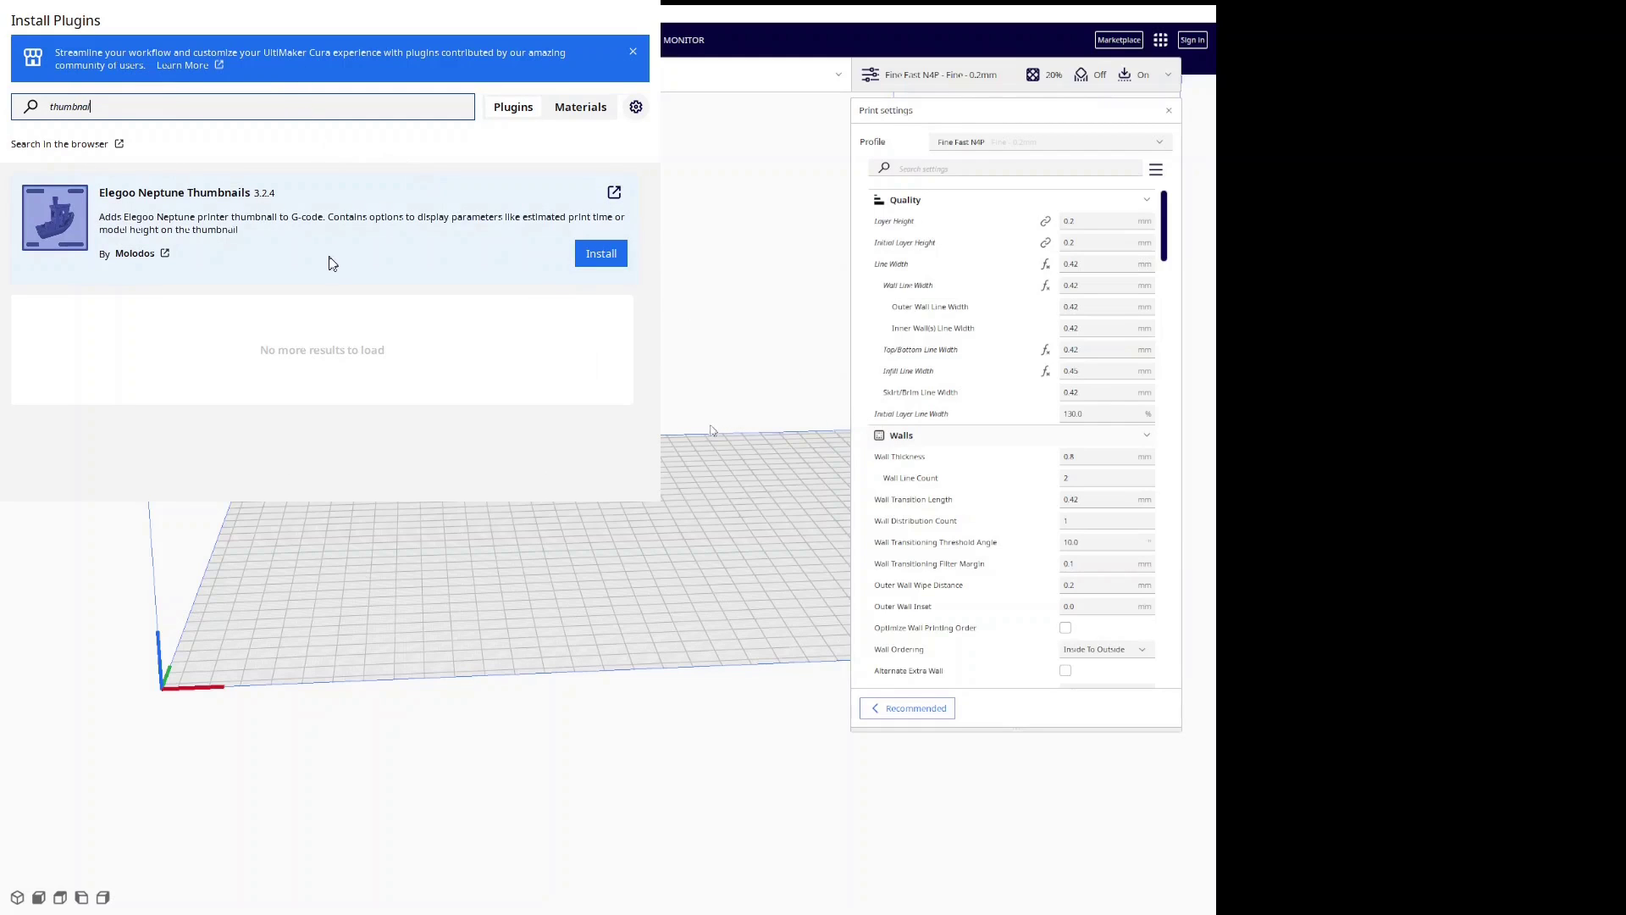
- Install Elegoo Neptune Thumbnails from the 'thumbnail' Marketplace search results
{"action": "left_click", "coordinate": [605, 256]}
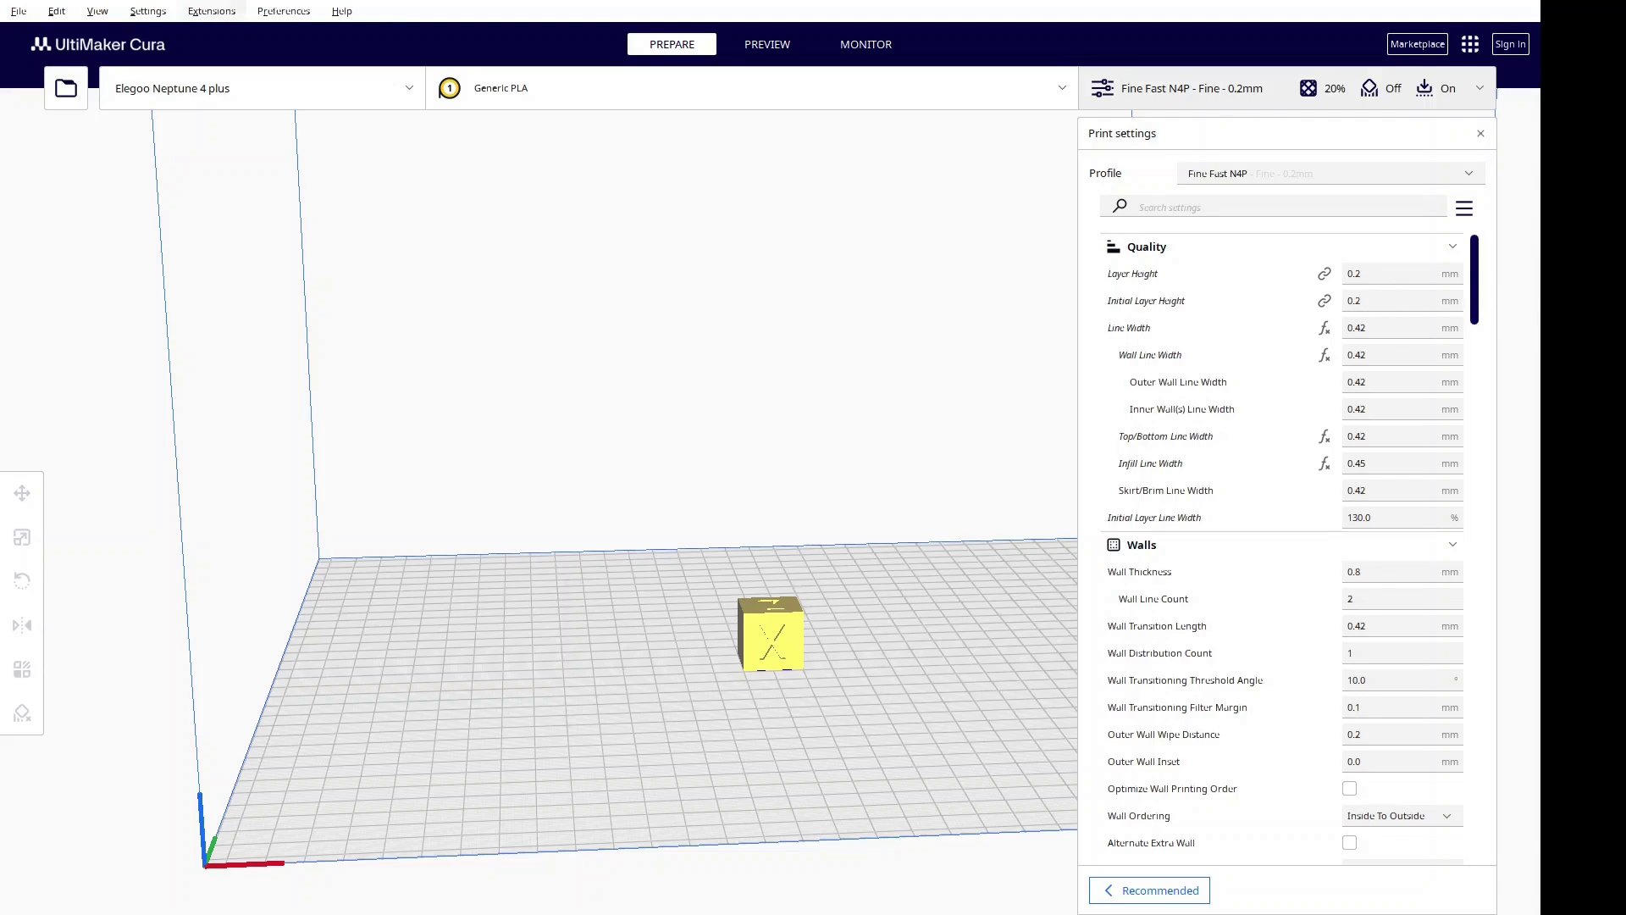
- Enable thumbnails for printer model Elegoo Neptune 4 in Thumbnail Settings and save
{"action": "left_click", "coordinate": [211, 12]}
{"action": "mouse_move", "coordinate": [255, 104]}
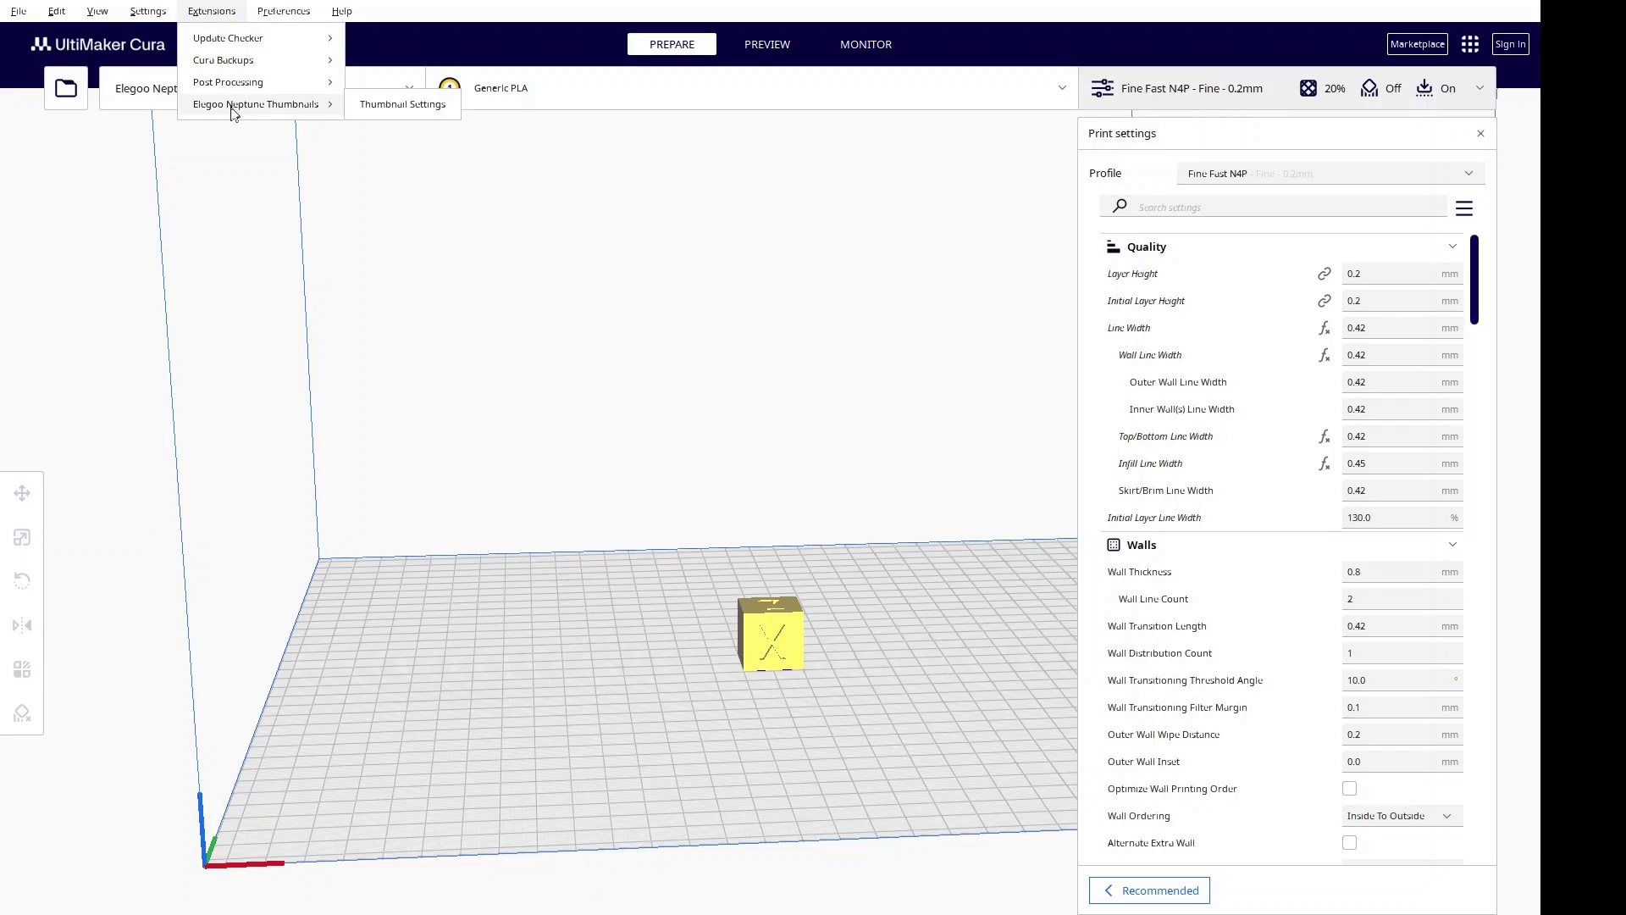
{"action": "left_click", "coordinate": [409, 107]}
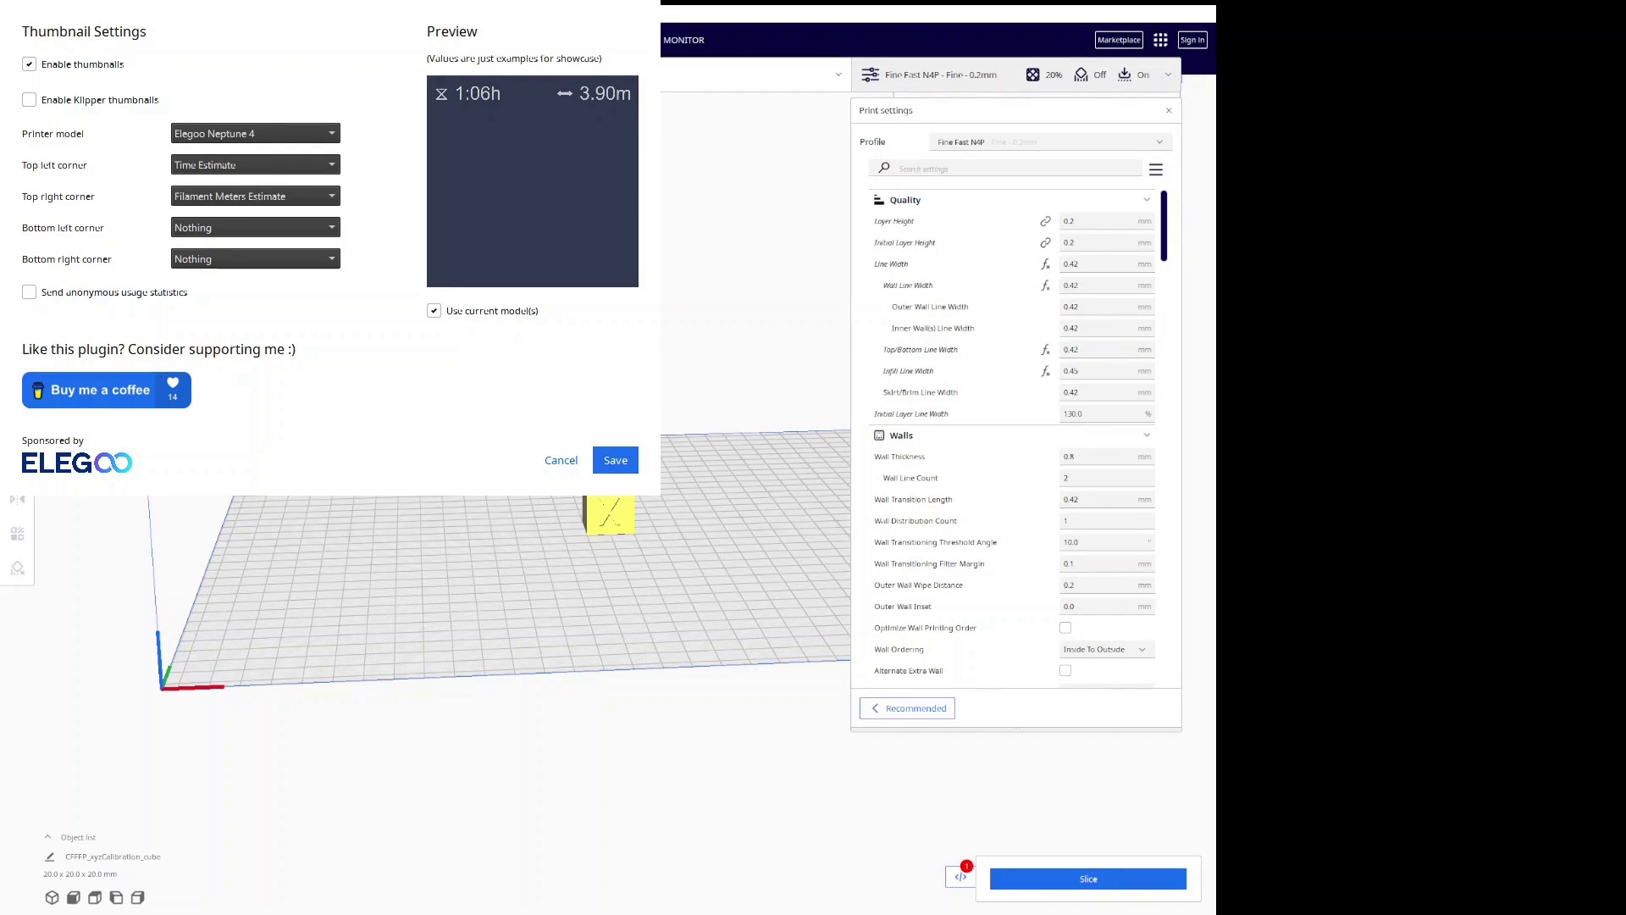
{"action": "left_click", "coordinate": [30, 65]}
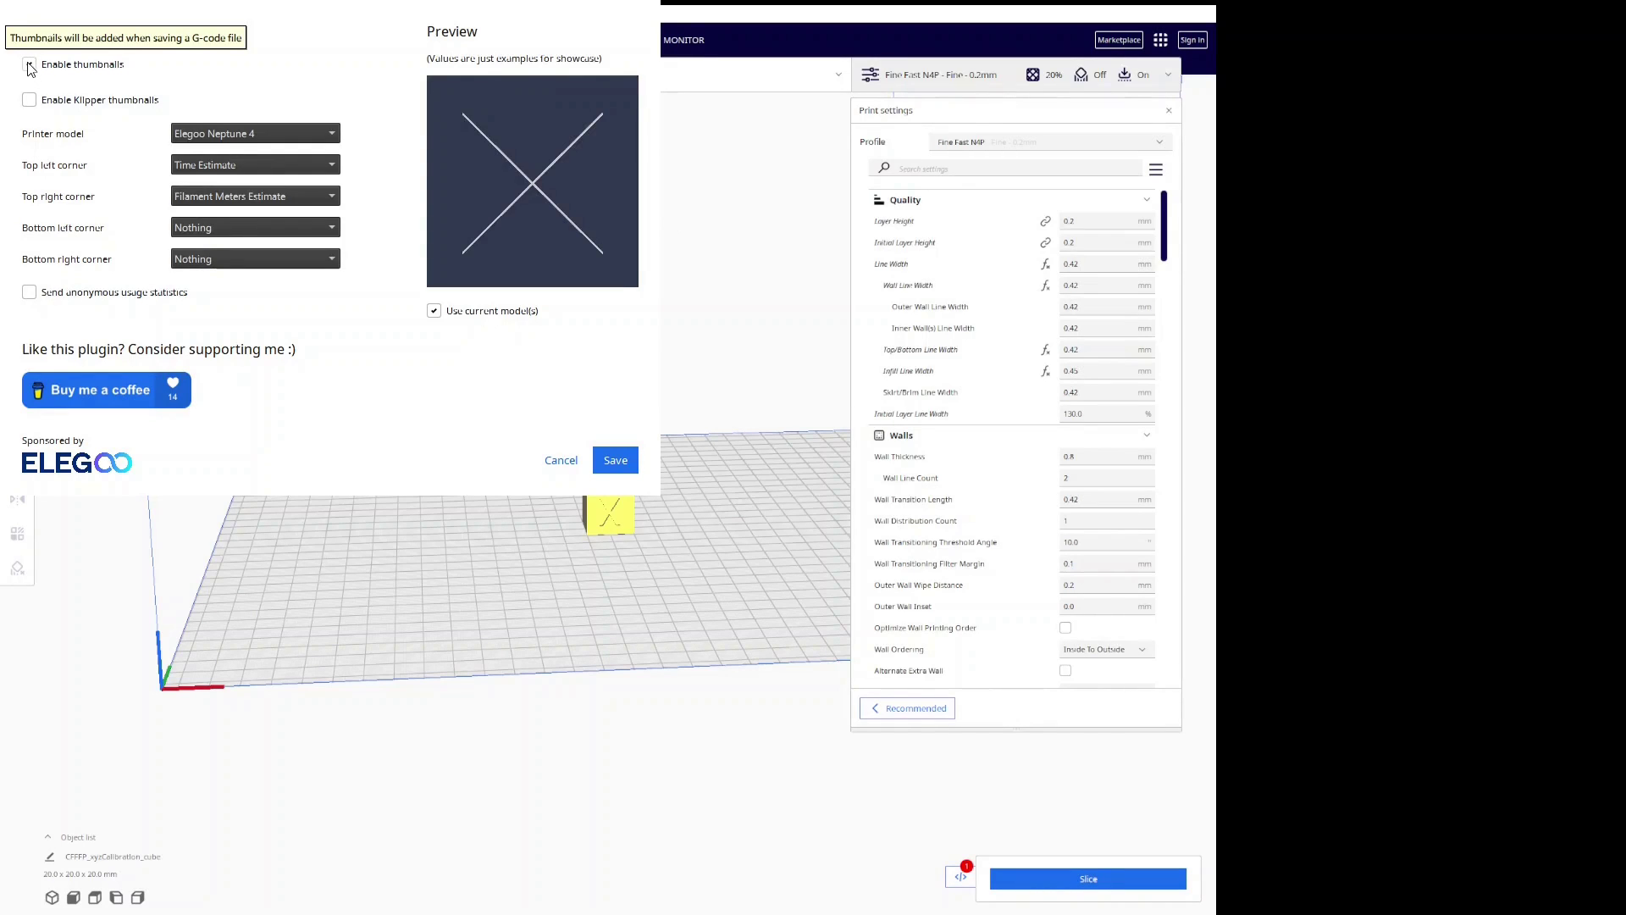
{"action": "left_click", "coordinate": [30, 65]}
{"action": "left_click", "coordinate": [255, 134]}
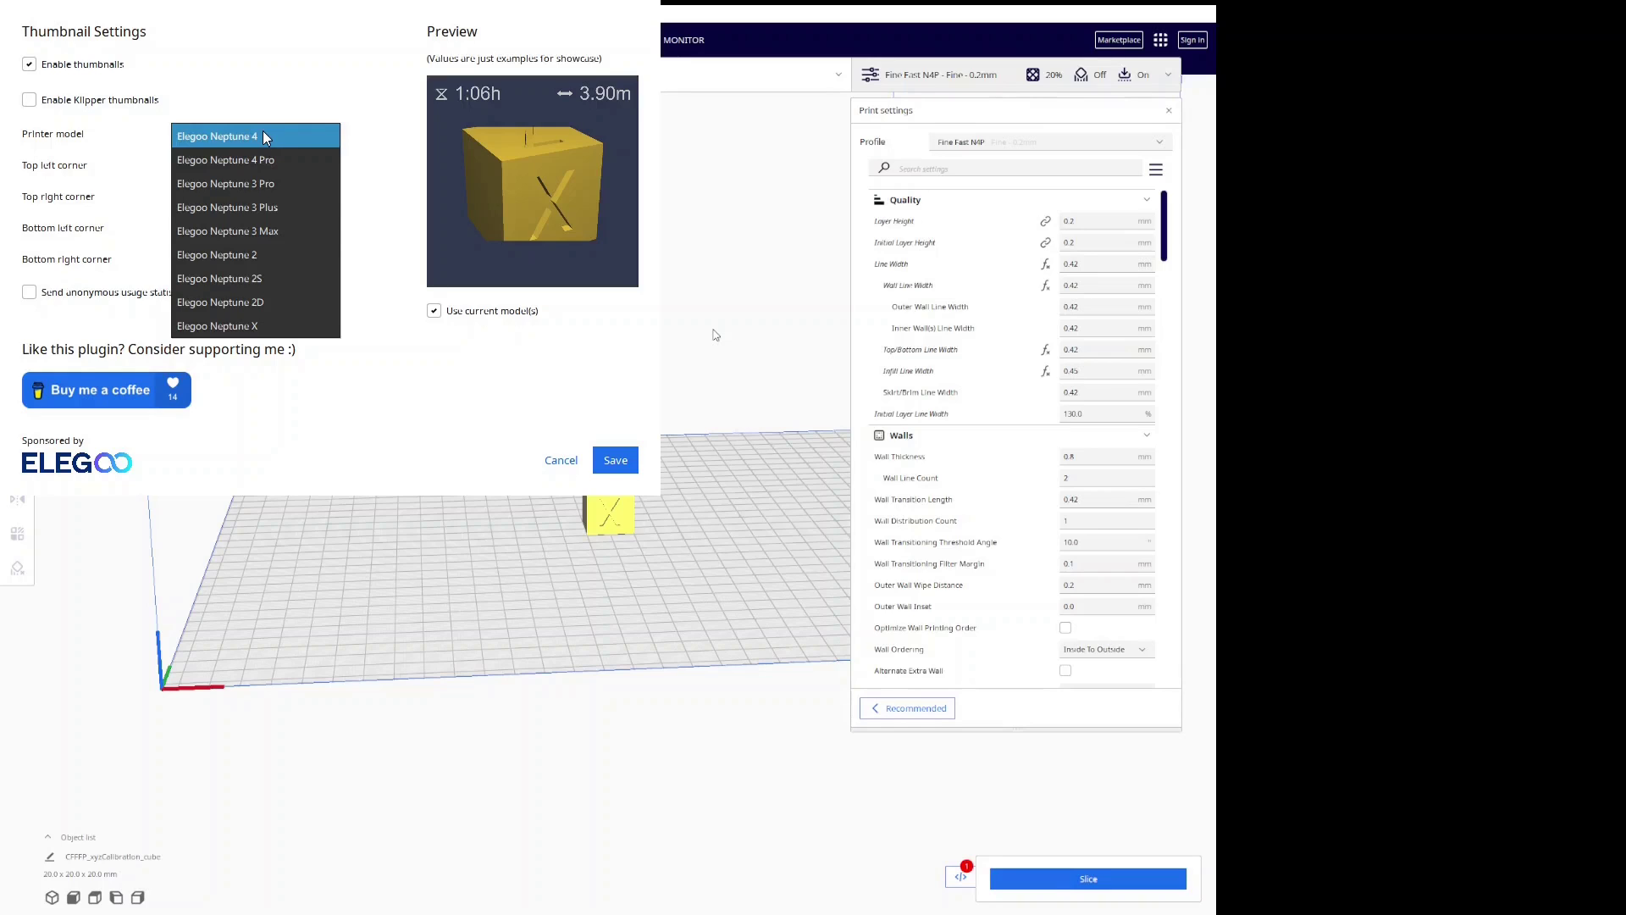
{"action": "left_click", "coordinate": [264, 130]}
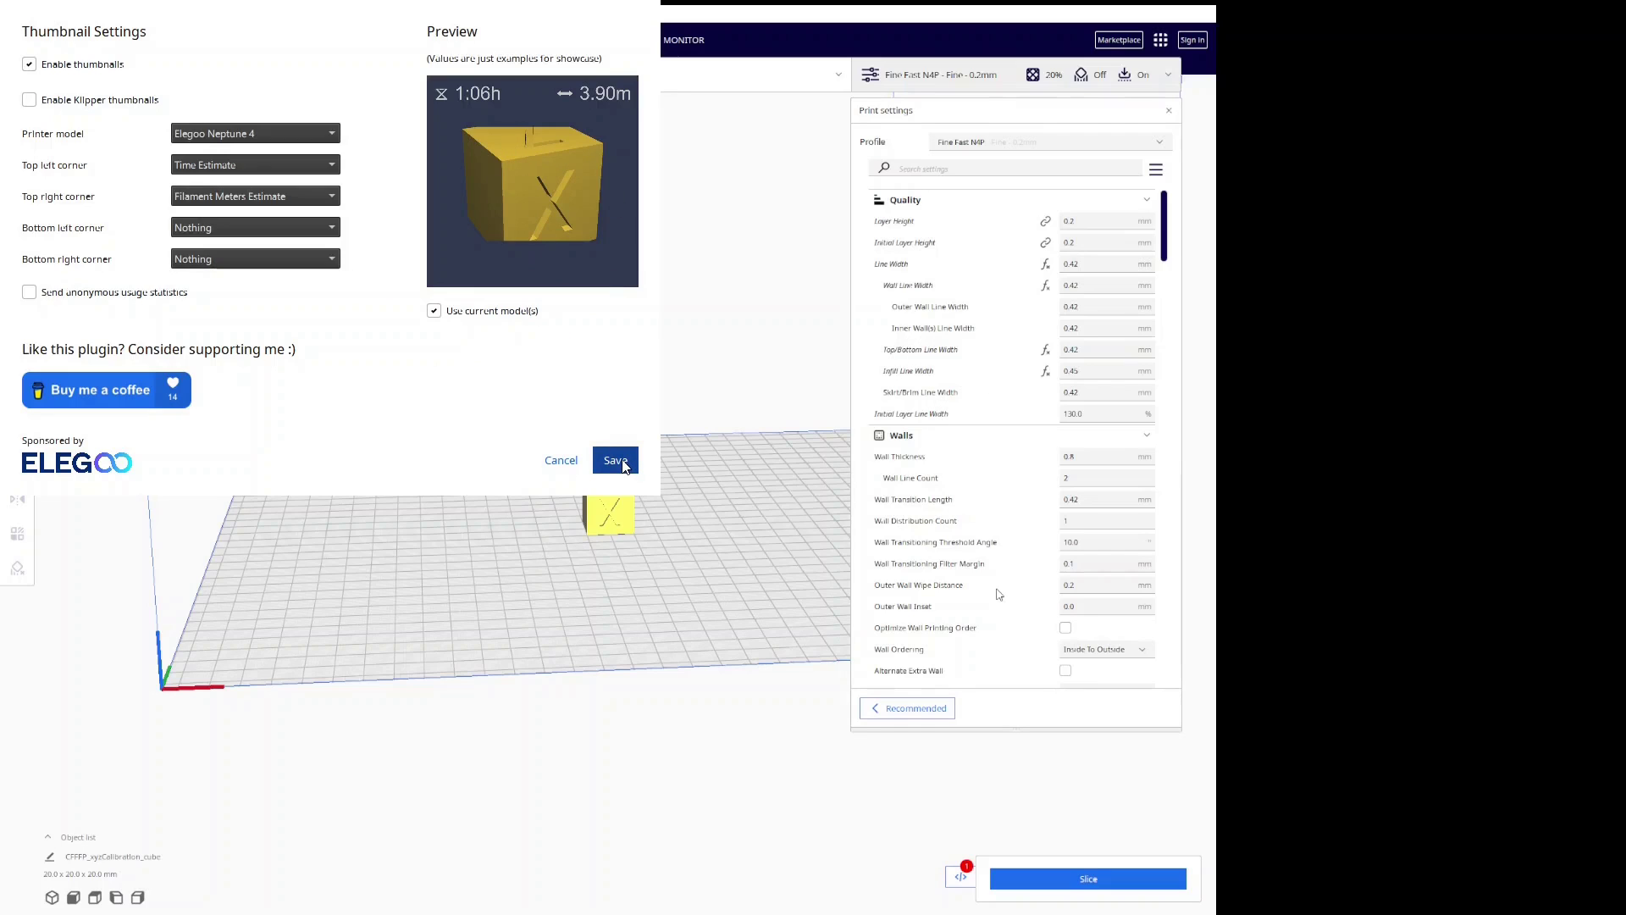
{"action": "left_click", "coordinate": [618, 461]}
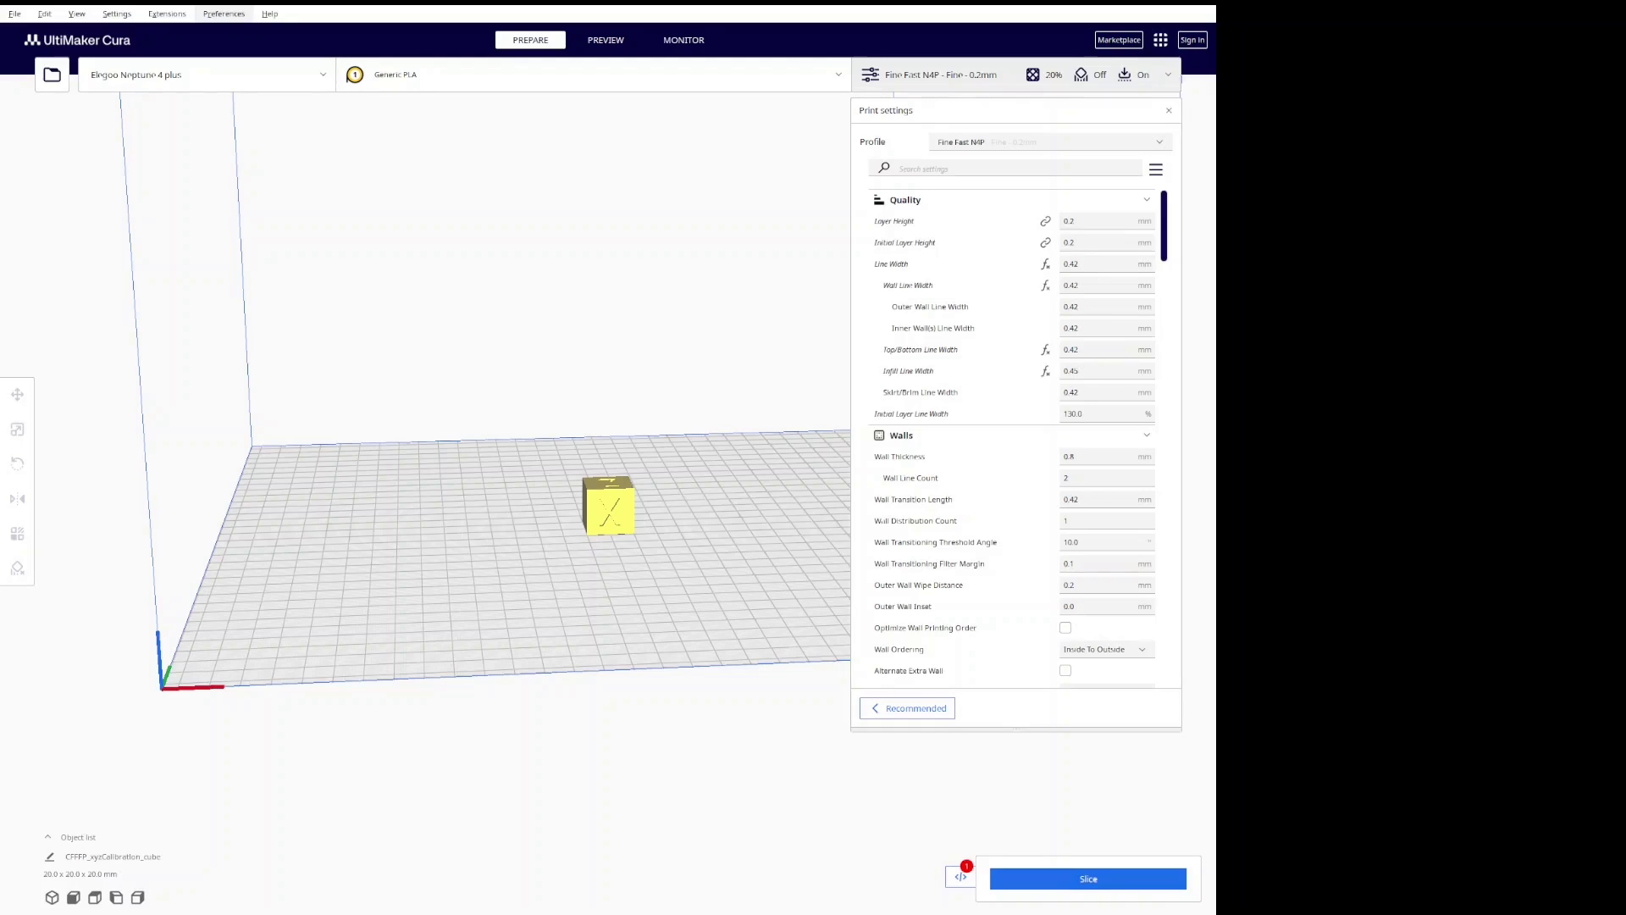
{"action": "left_click", "coordinate": [168, 14]}
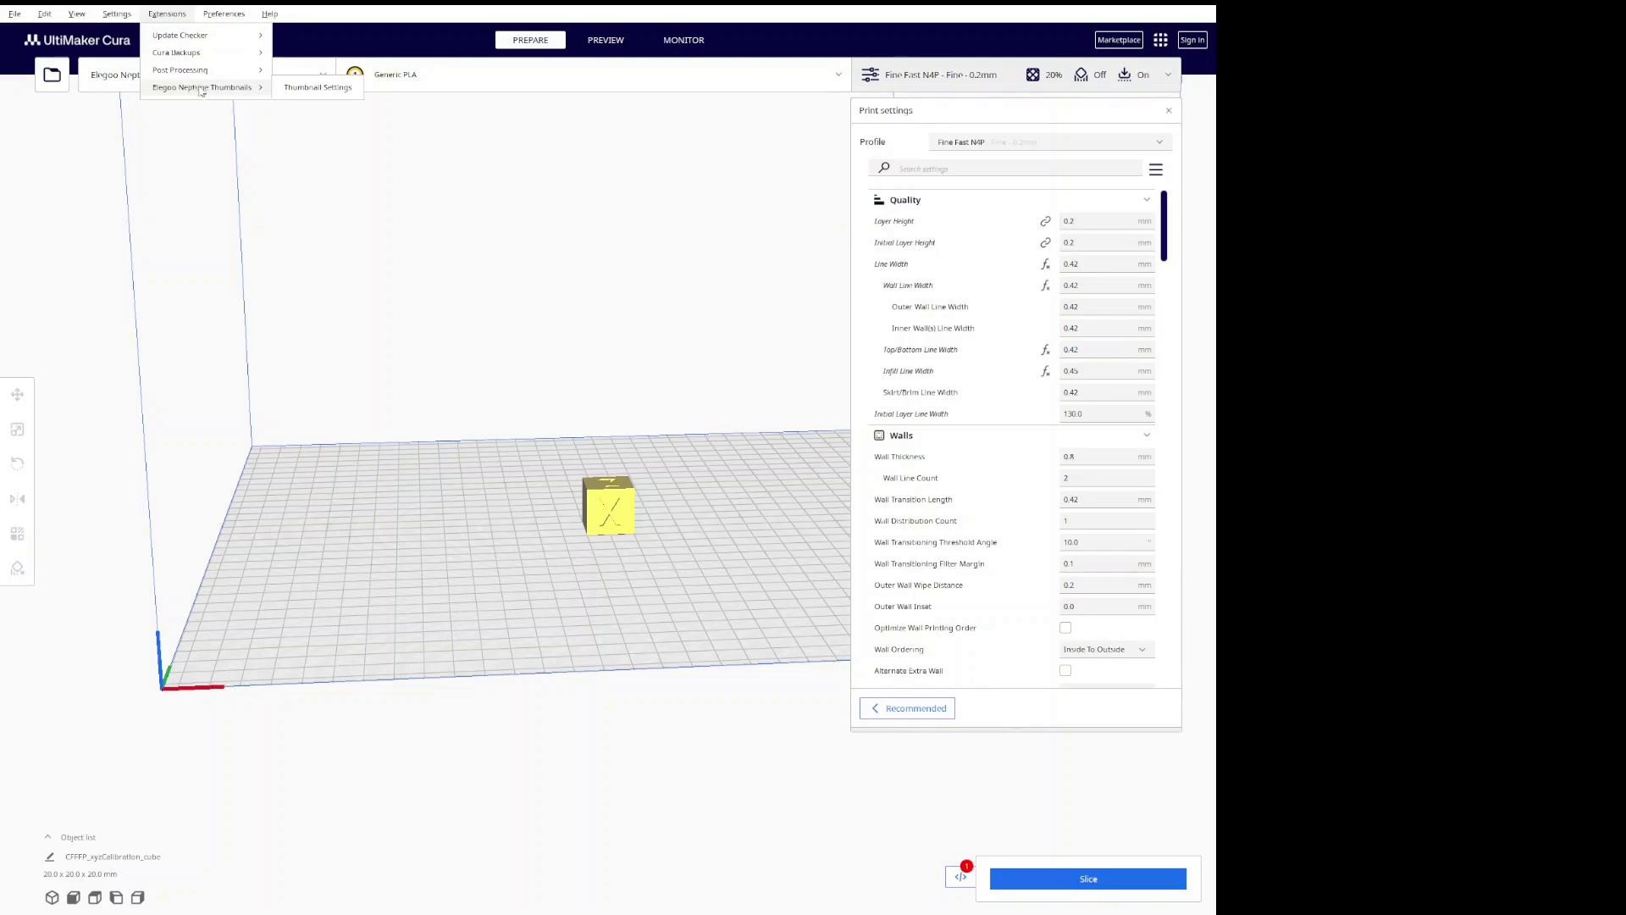
{"action": "mouse_move", "coordinate": [203, 86]}
{"action": "left_click", "coordinate": [305, 88]}
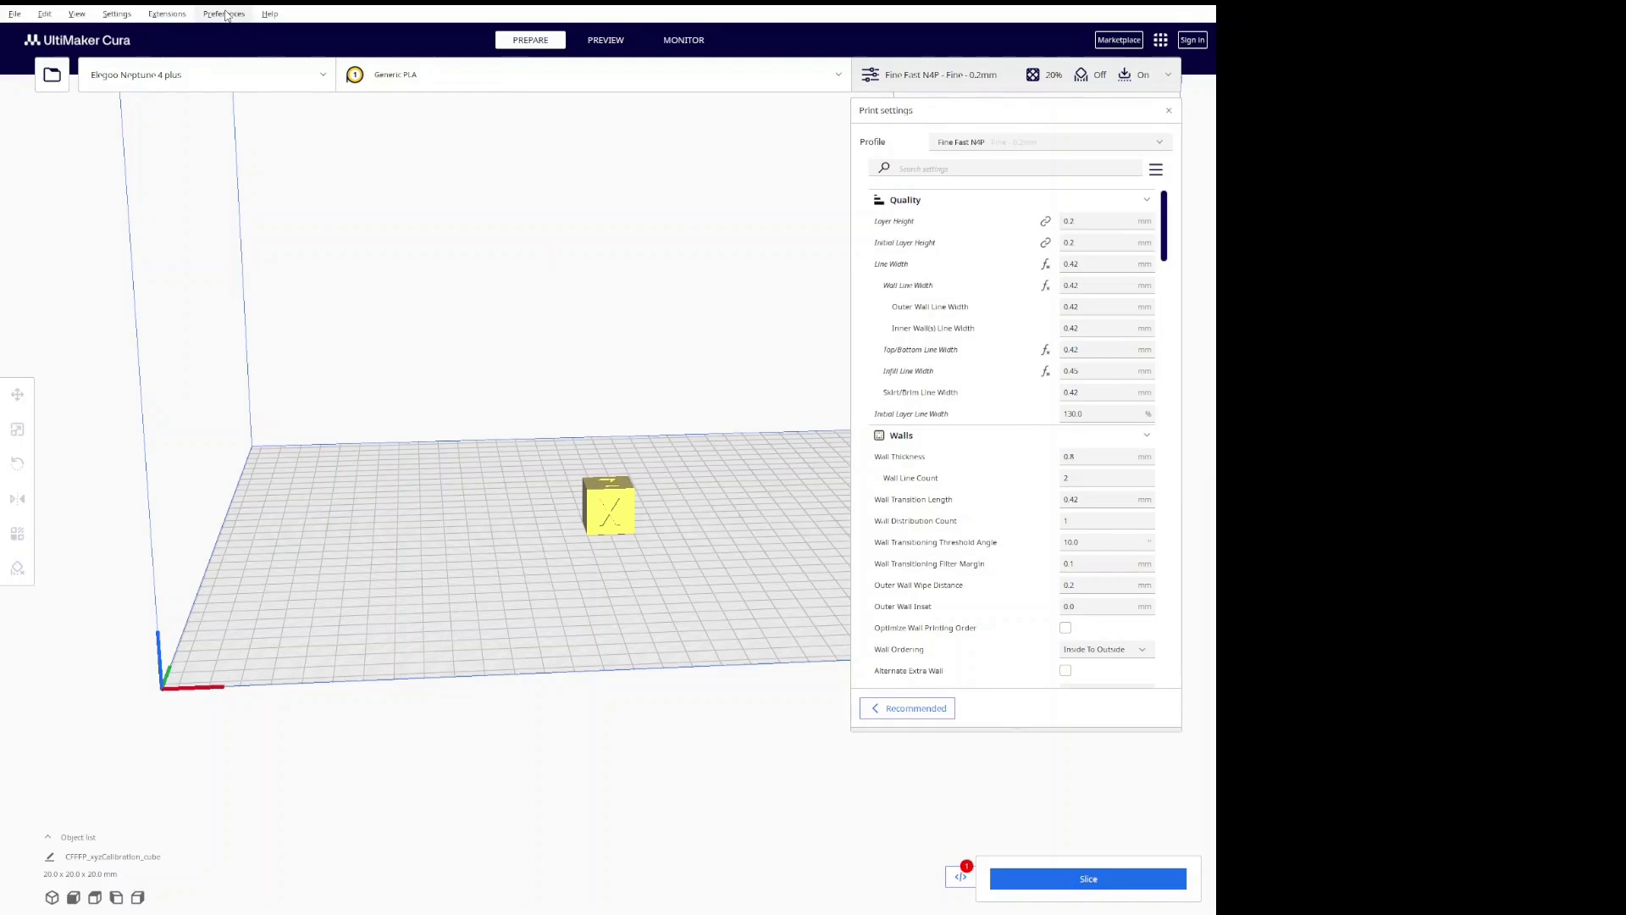
{"action": "left_click", "coordinate": [167, 14]}
{"action": "mouse_move", "coordinate": [182, 70]}
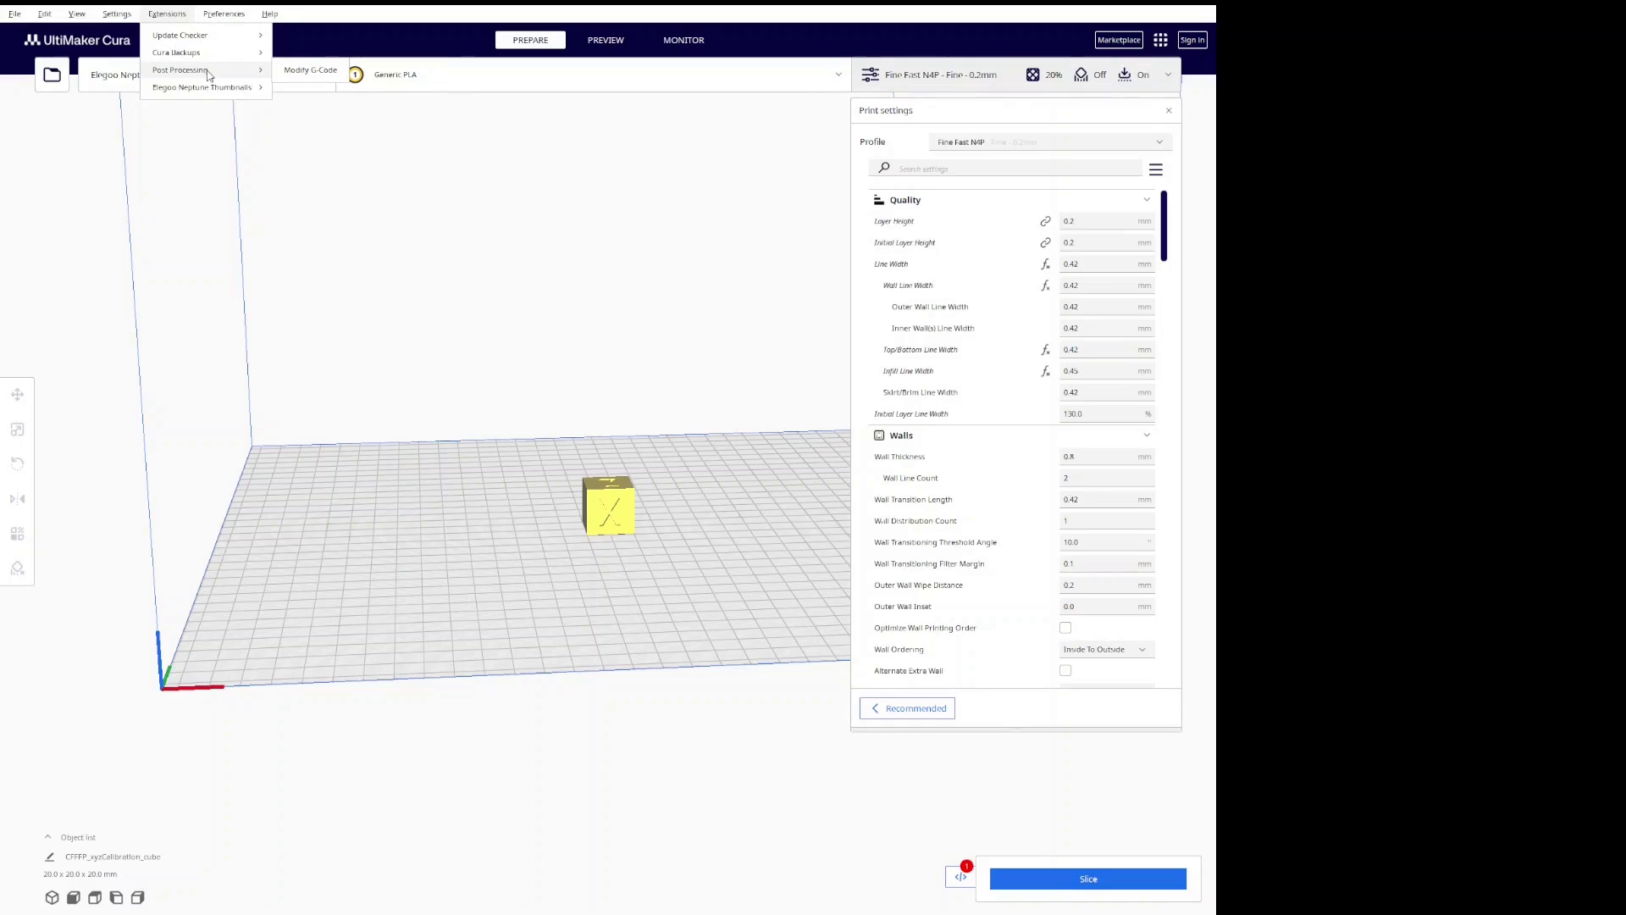
{"action": "left_click", "coordinate": [306, 72]}
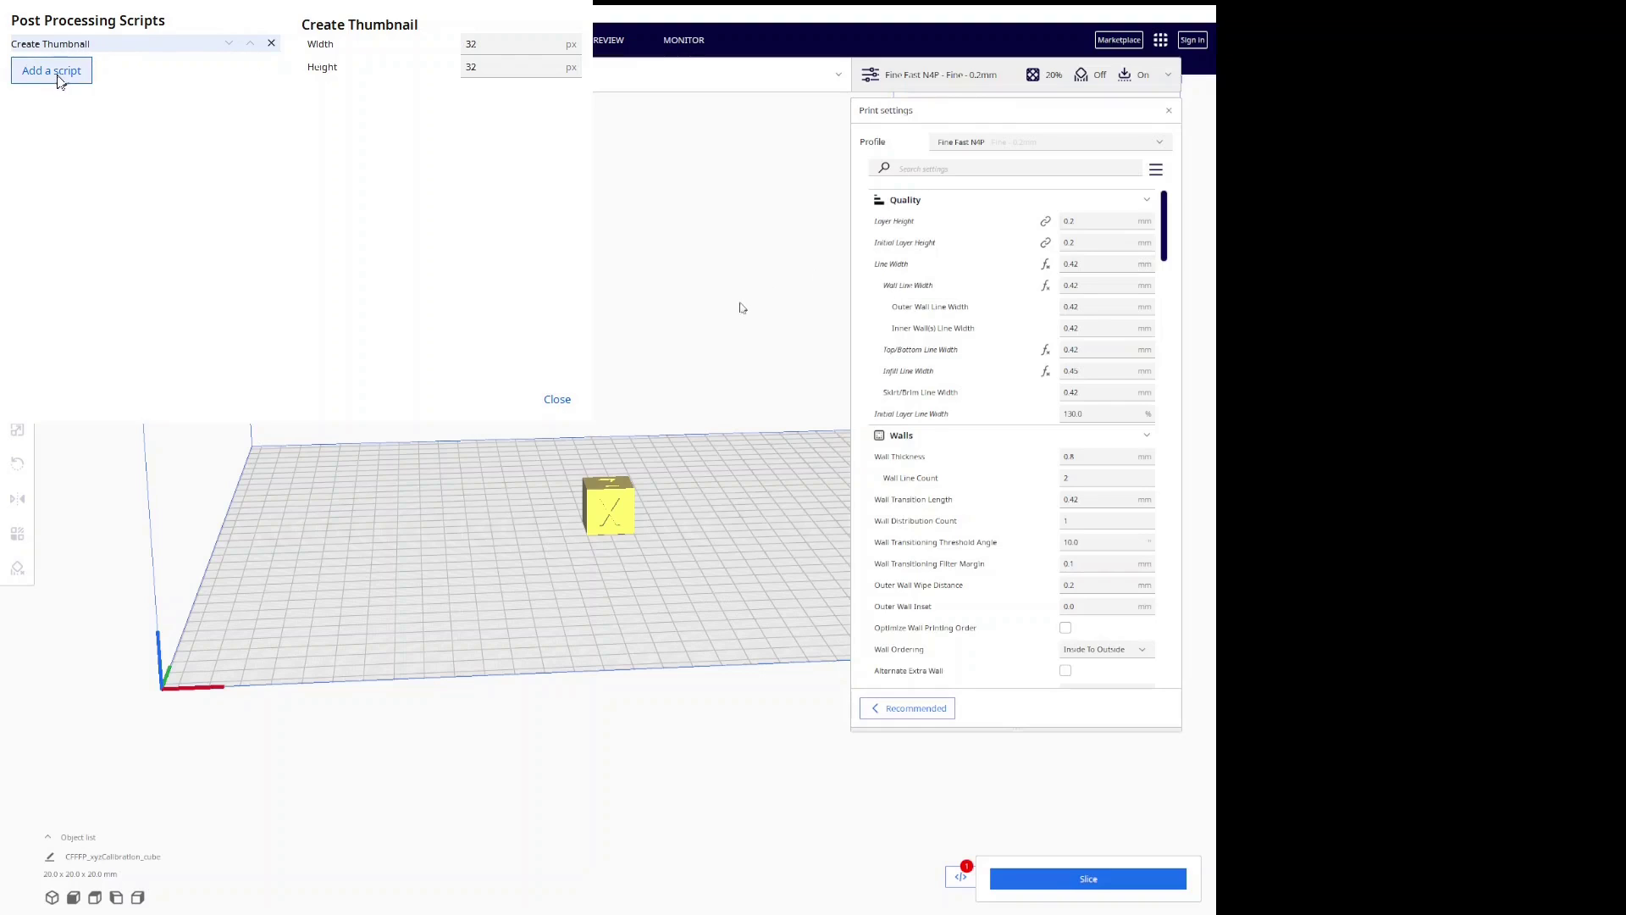
{"action": "left_click", "coordinate": [57, 74]}
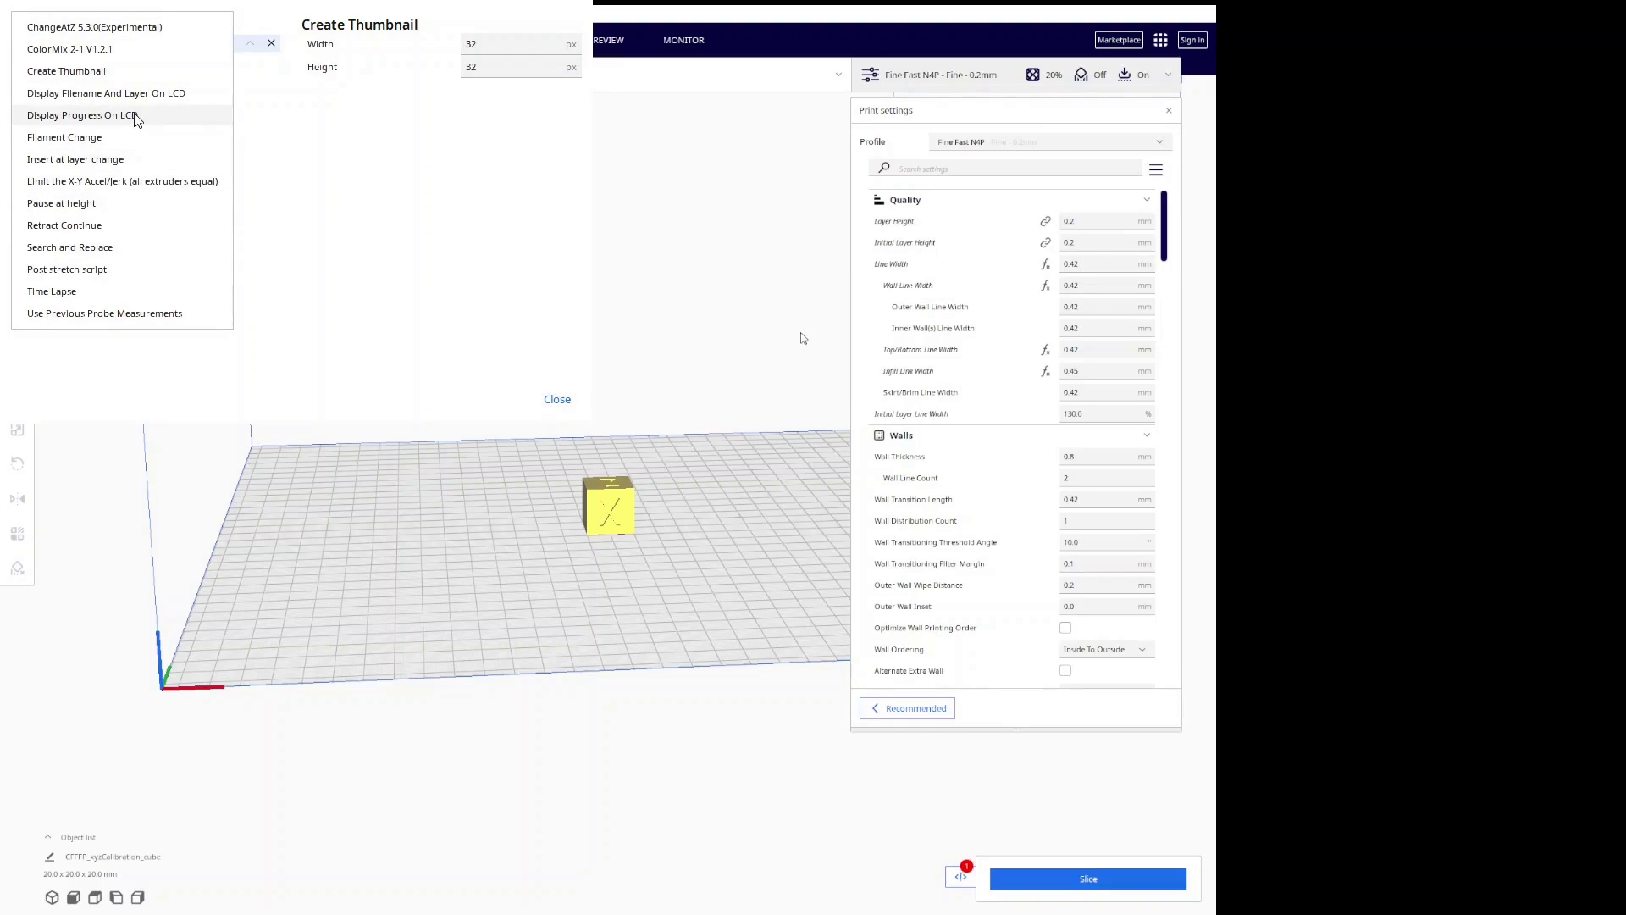
{"action": "left_click", "coordinate": [265, 153]}
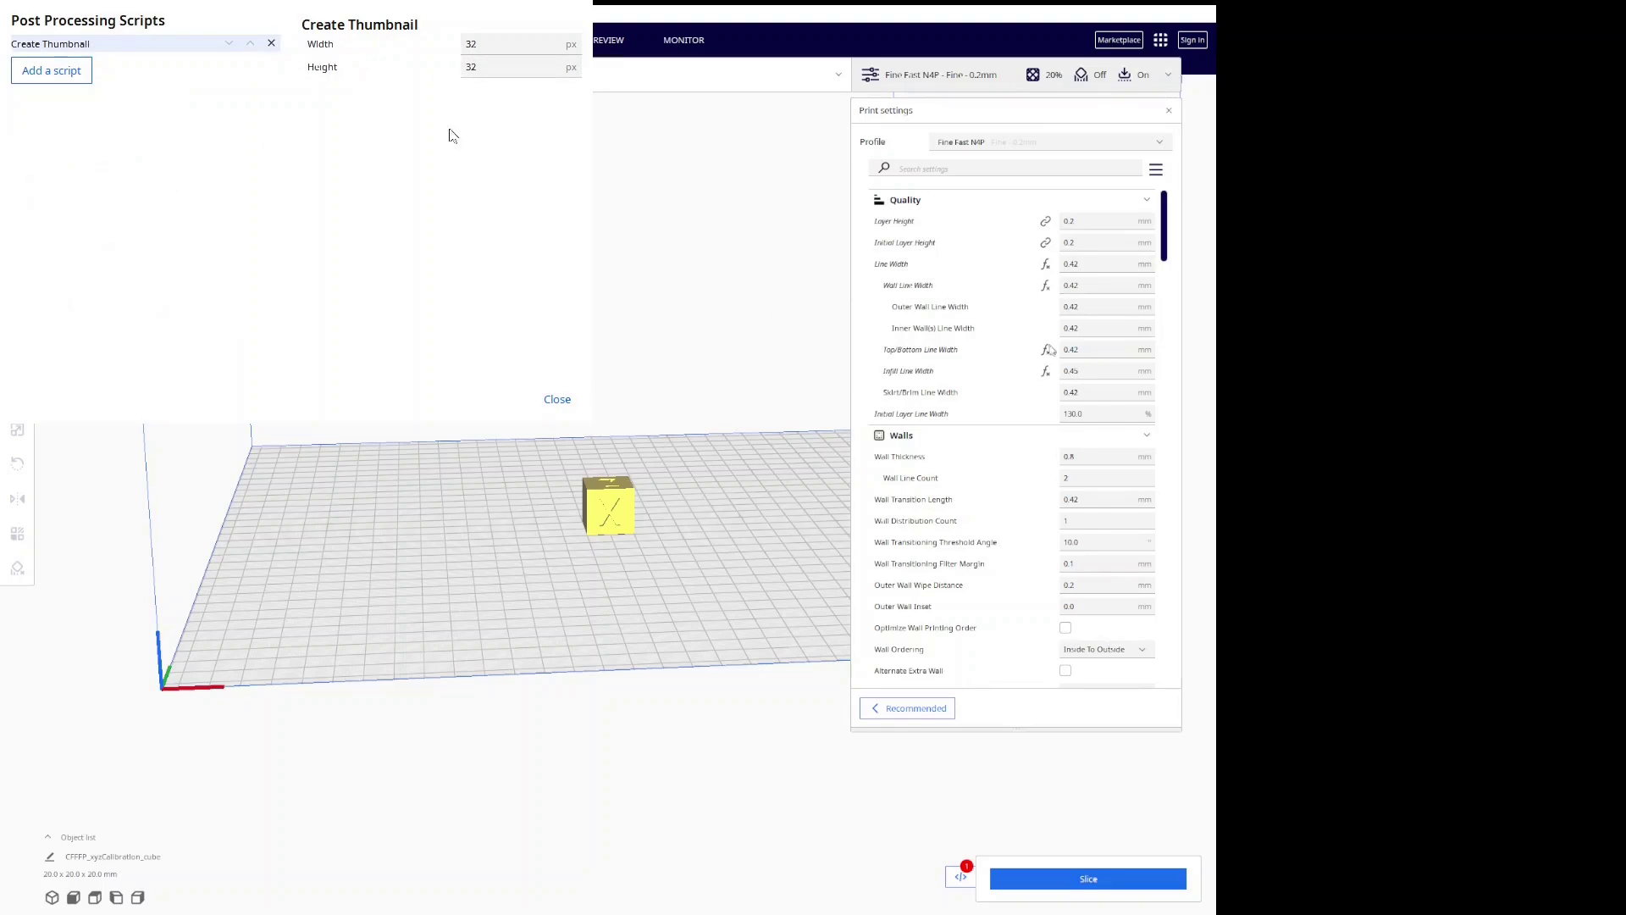
{"action": "left_click", "coordinate": [556, 402]}
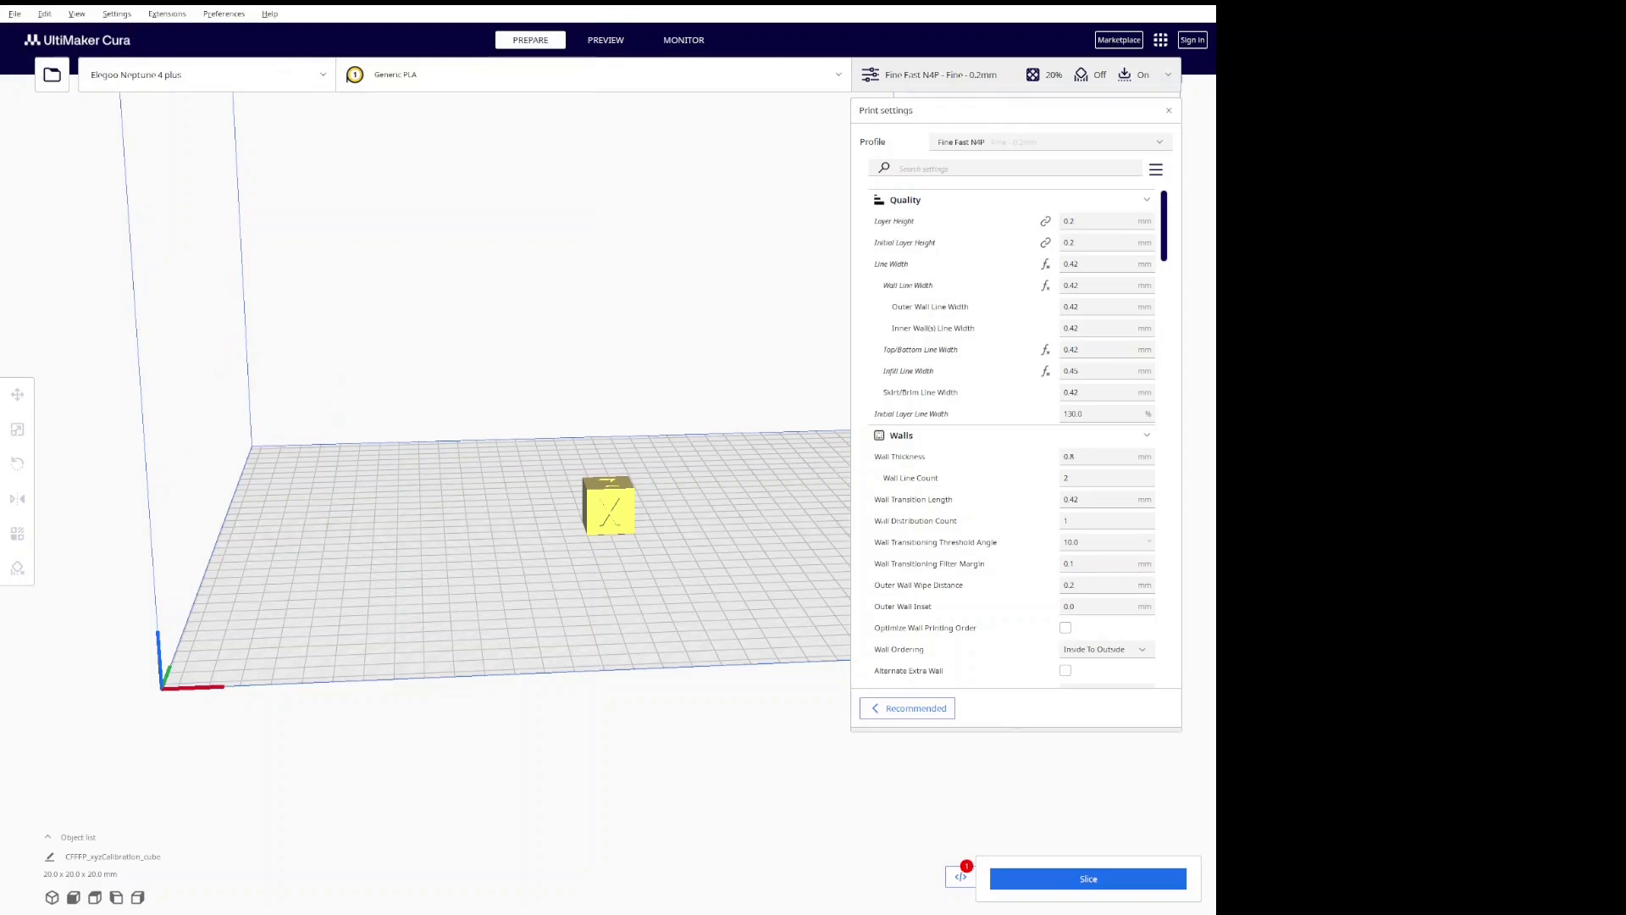
- Slice the calibration cube (about 11 minutes) and save its G-code to disk
{"action": "left_click", "coordinate": [1088, 878]}
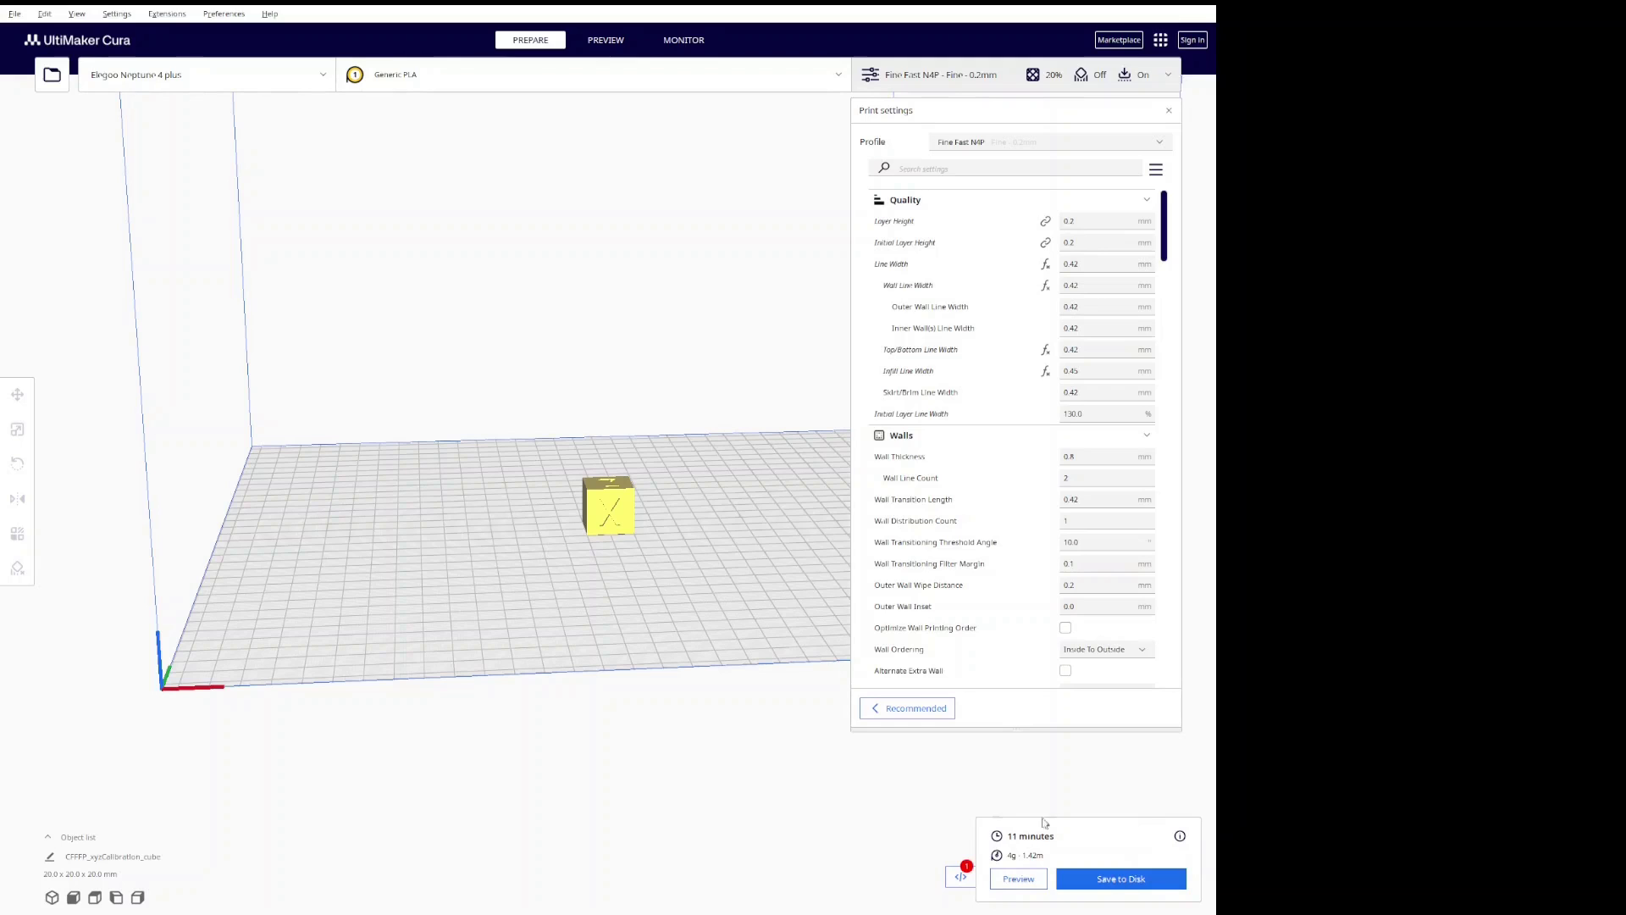
{"action": "left_click", "coordinate": [1143, 880]}
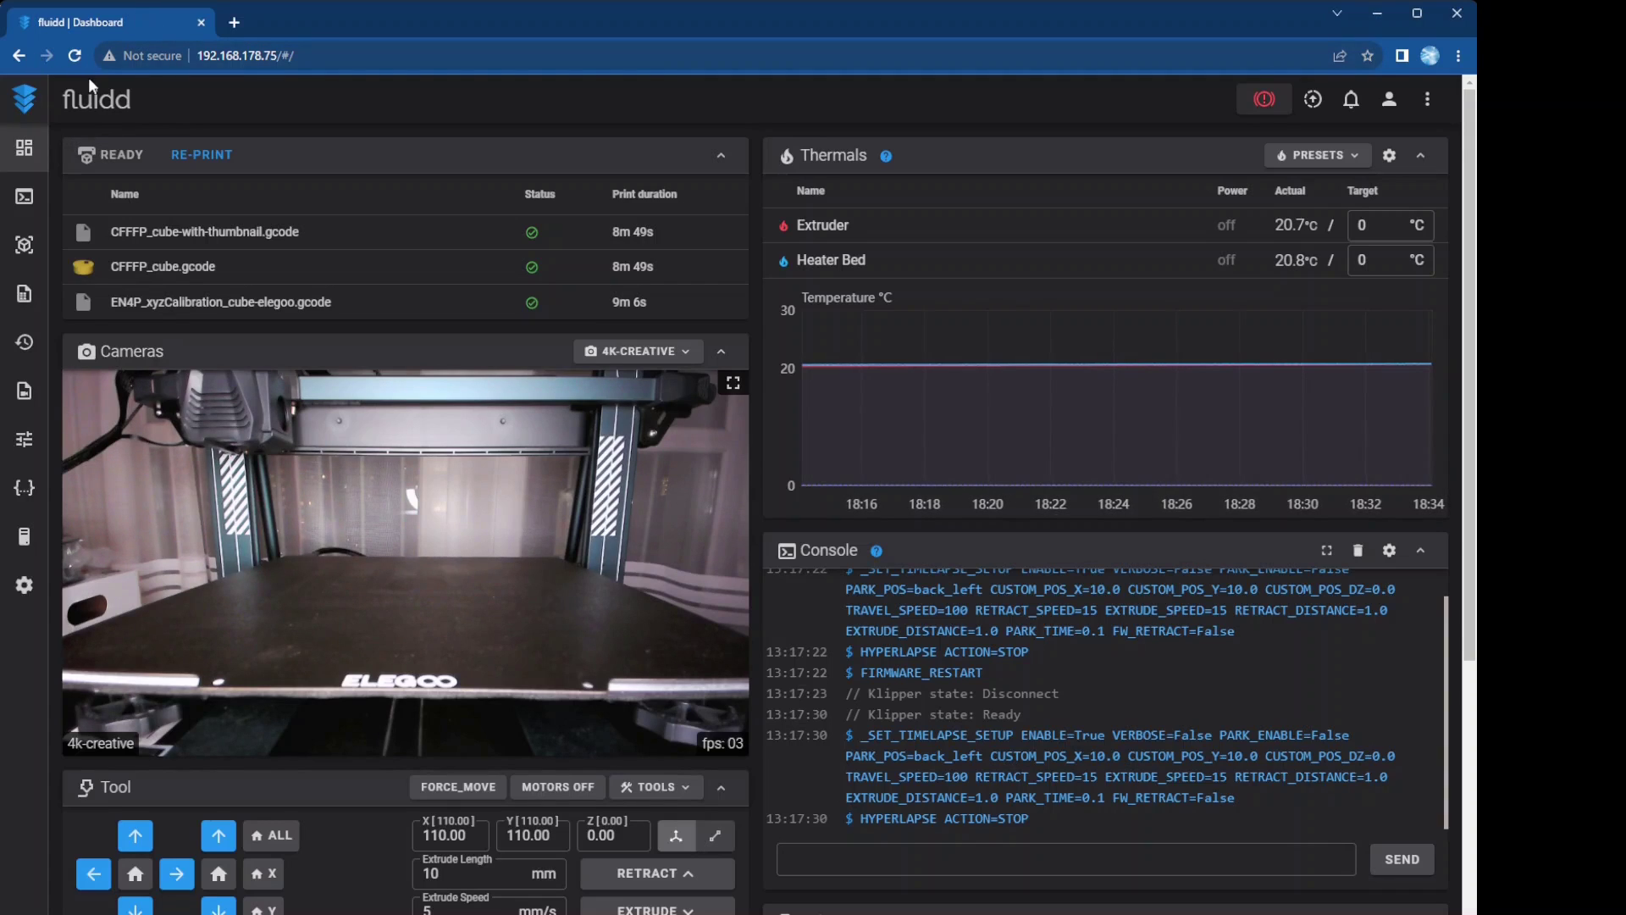
- Upload CFFFP_xyzCalibration_cube-thumbnails.gcode to Fluidd Jobs and bring up its file actions
{"action": "left_click", "coordinate": [23, 293]}
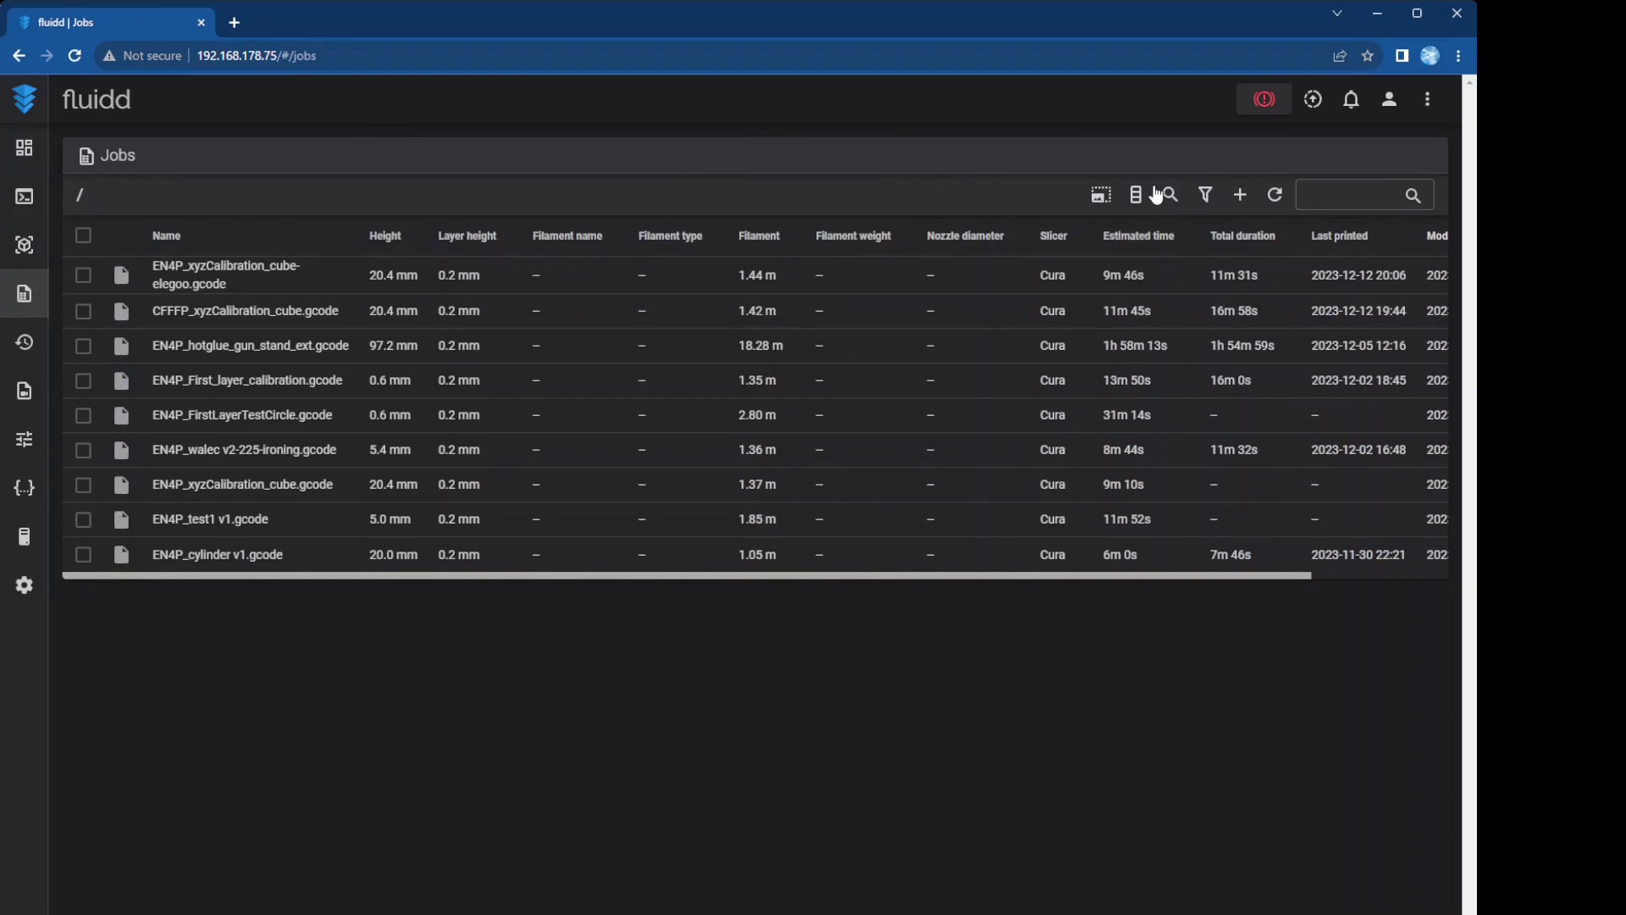
{"action": "left_click", "coordinate": [1240, 194]}
{"action": "left_click", "coordinate": [1203, 235]}
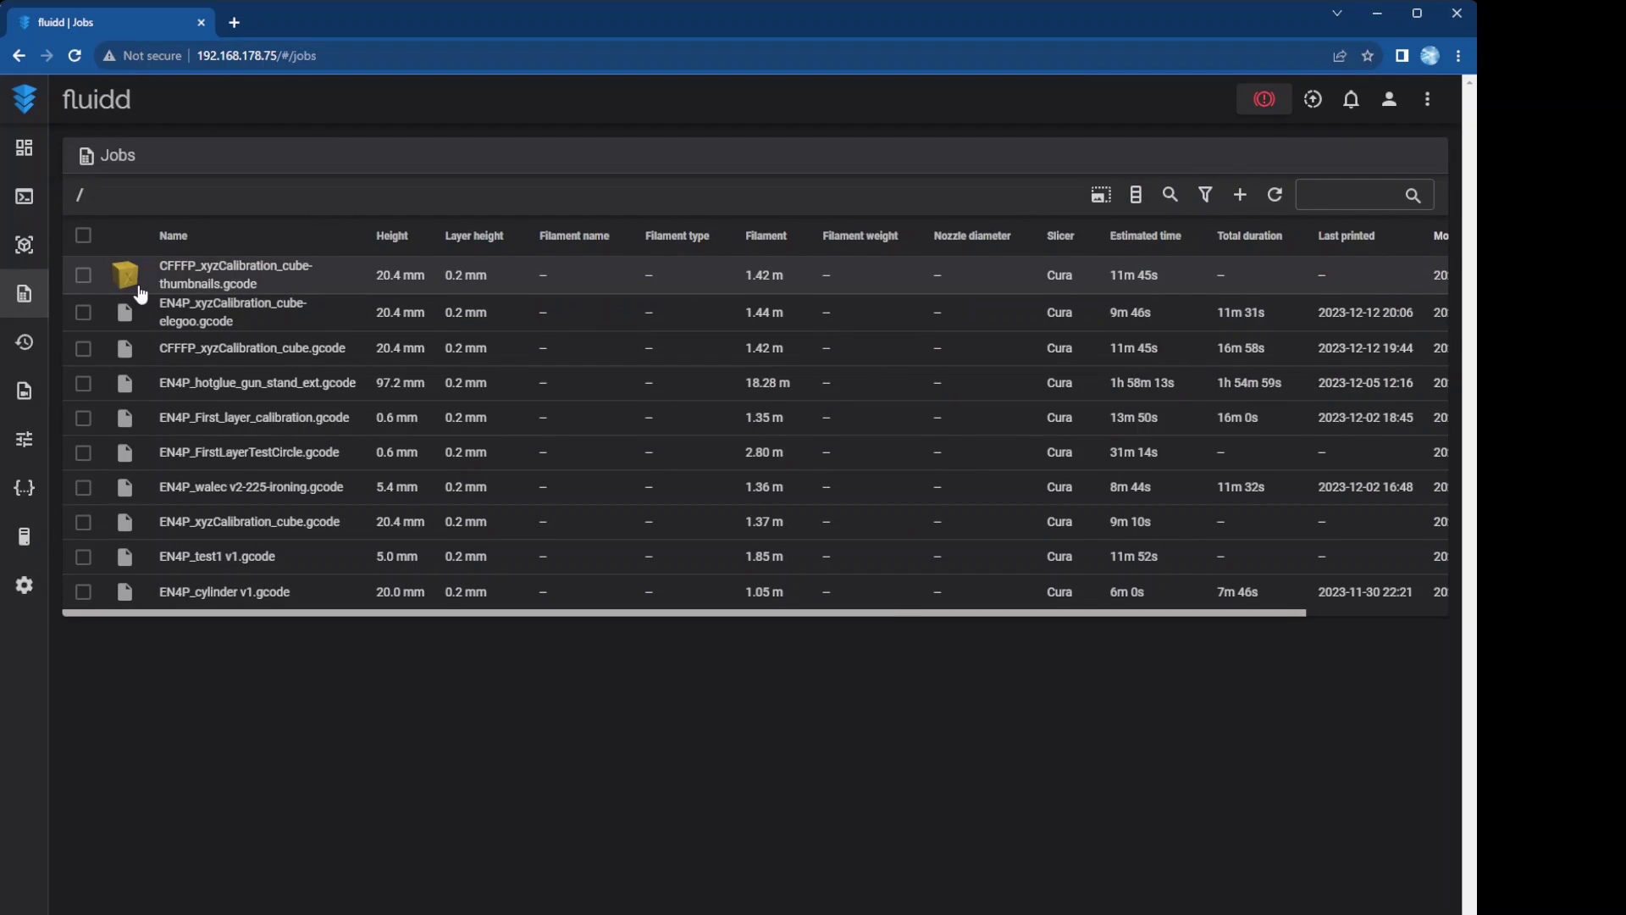
{"action": "right_click", "coordinate": [291, 283]}
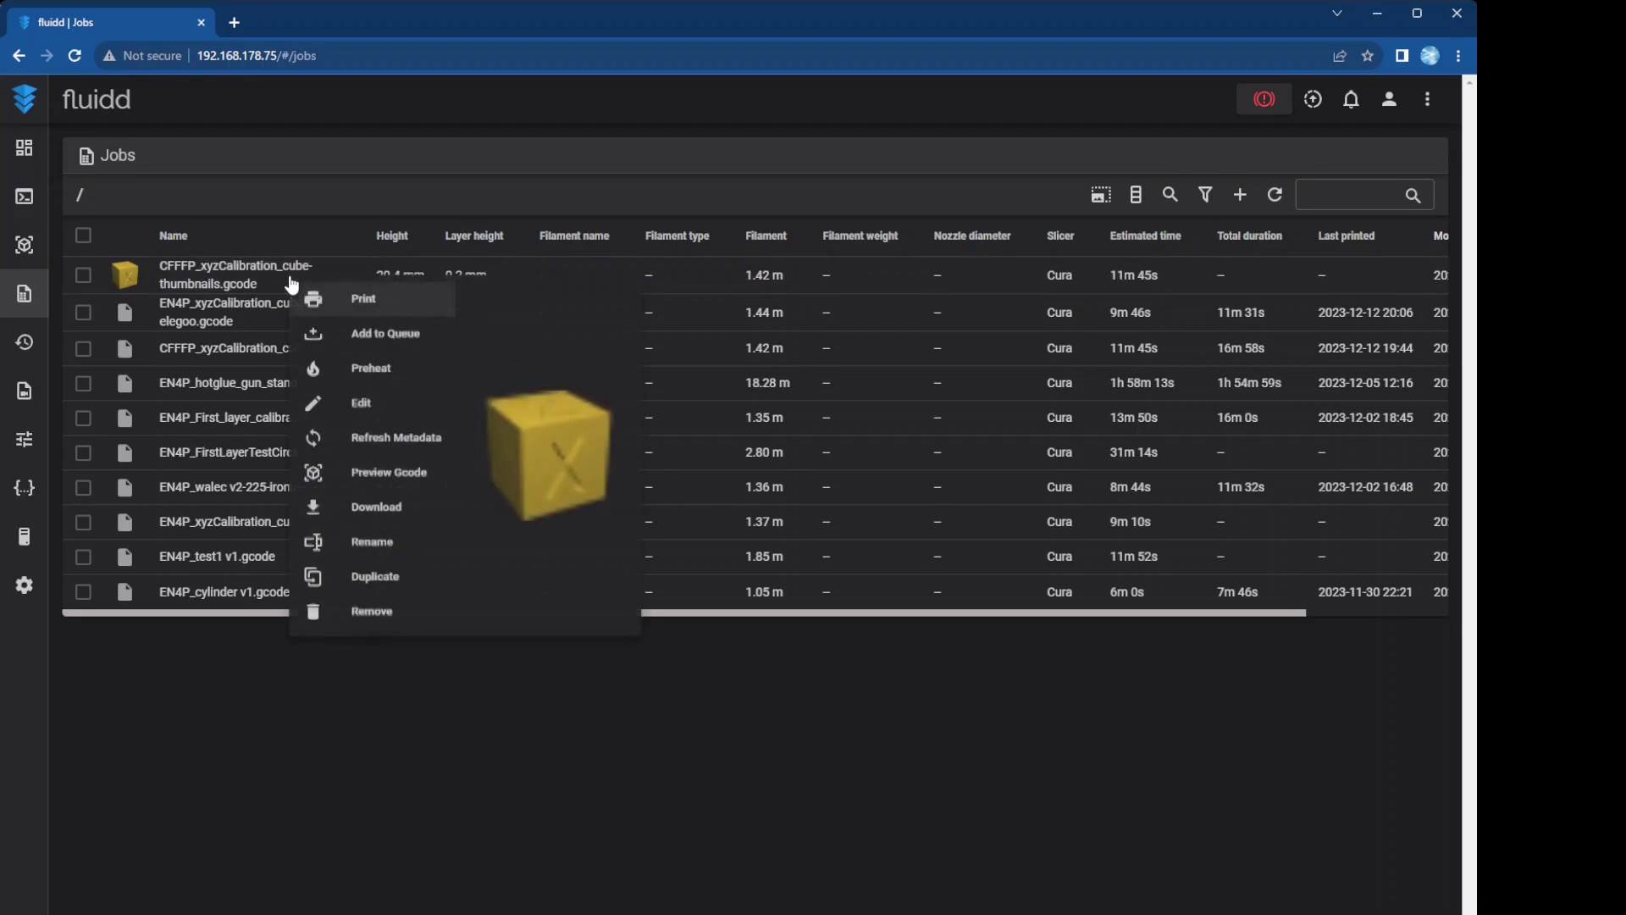
- Print the thumbnail cube file, heating the extruder to 140 °C and bed to 60 °C
{"action": "left_click", "coordinate": [364, 299]}
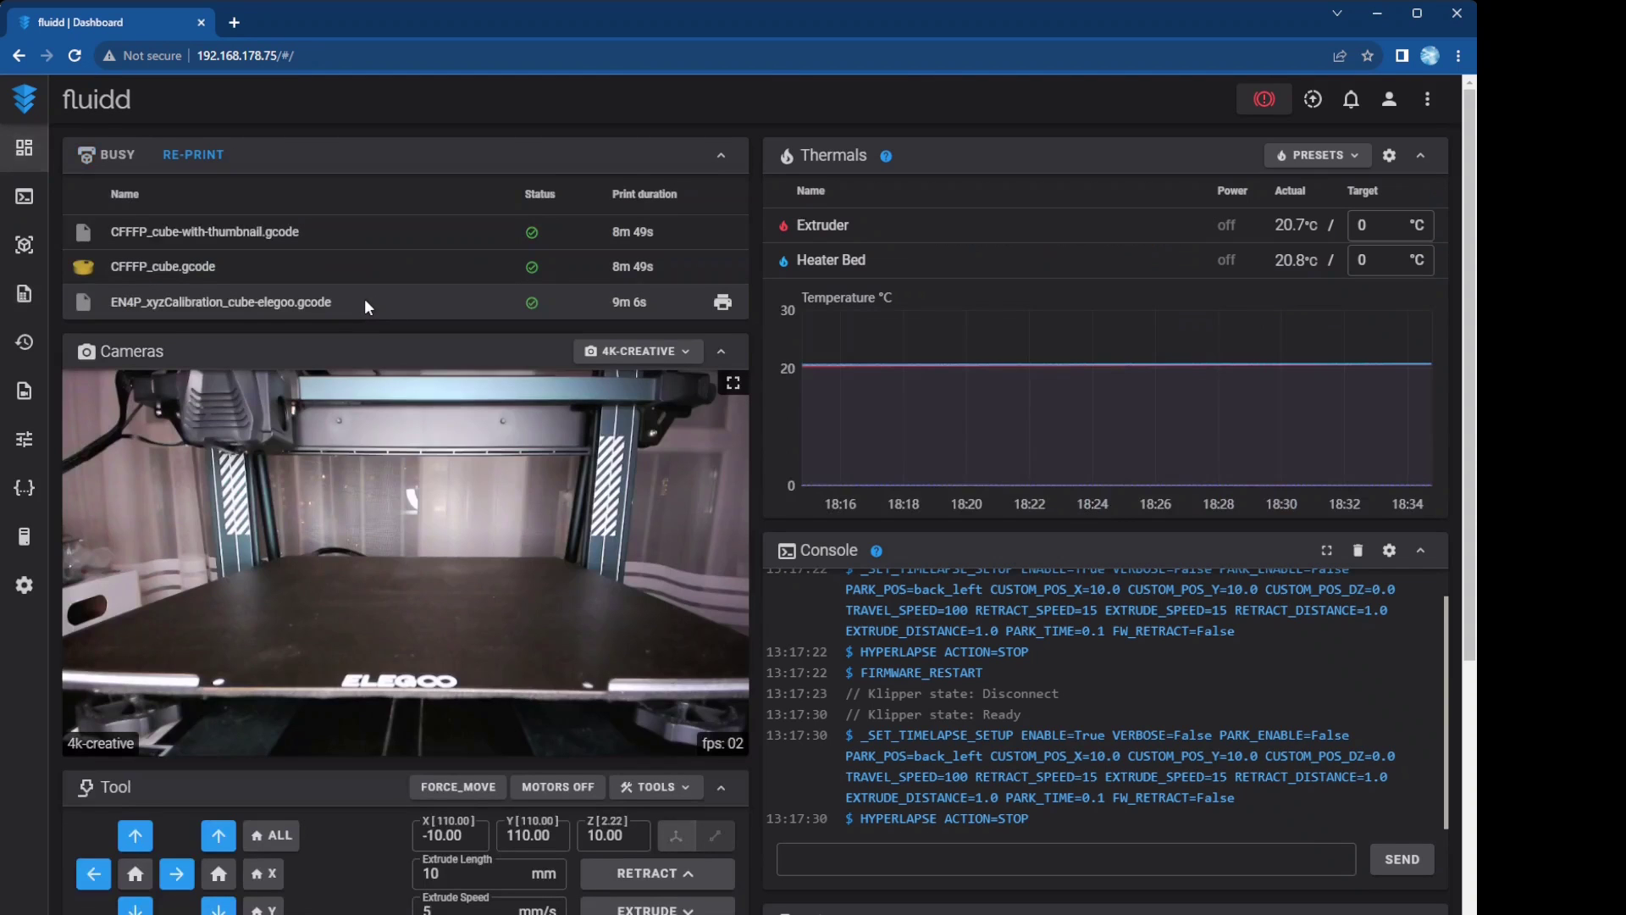